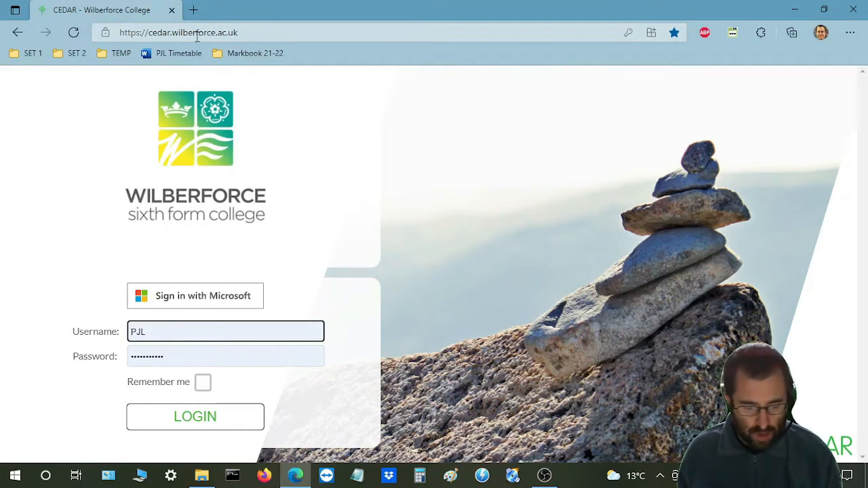
# Log in with the prefilled credentials and open the IT312M class from the timetable
pyautogui.click(202, 416)
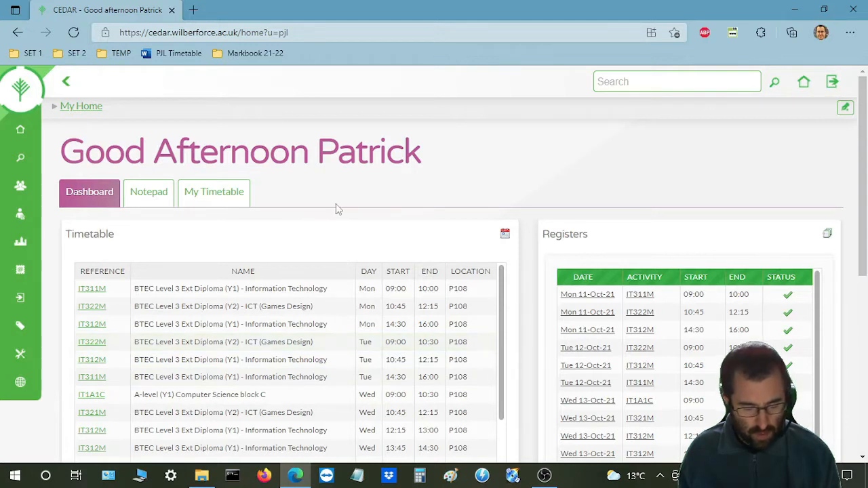
pyautogui.click(95, 325)
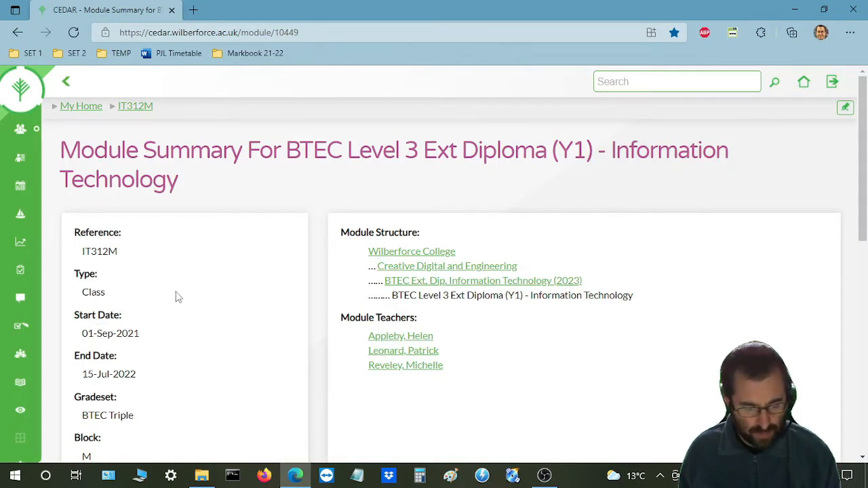
# Open the BTEC Tracker from the IT312M module's markbook
pyautogui.moveTo(2, 219)
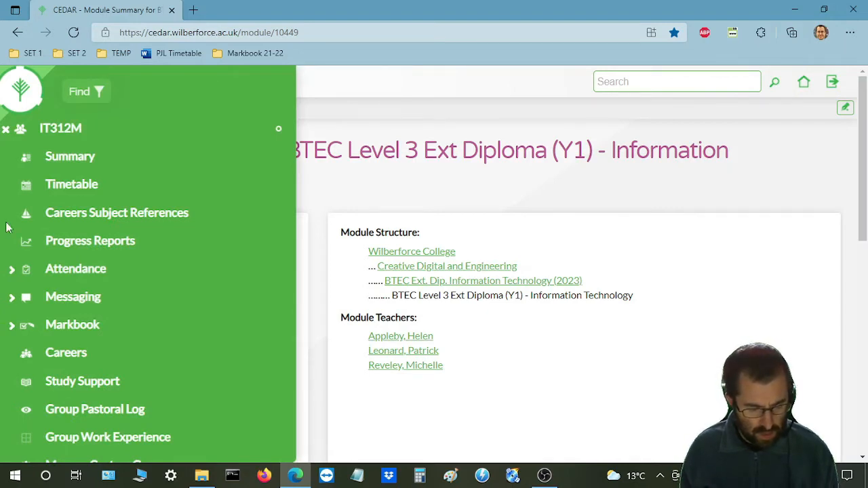
pyautogui.click(13, 327)
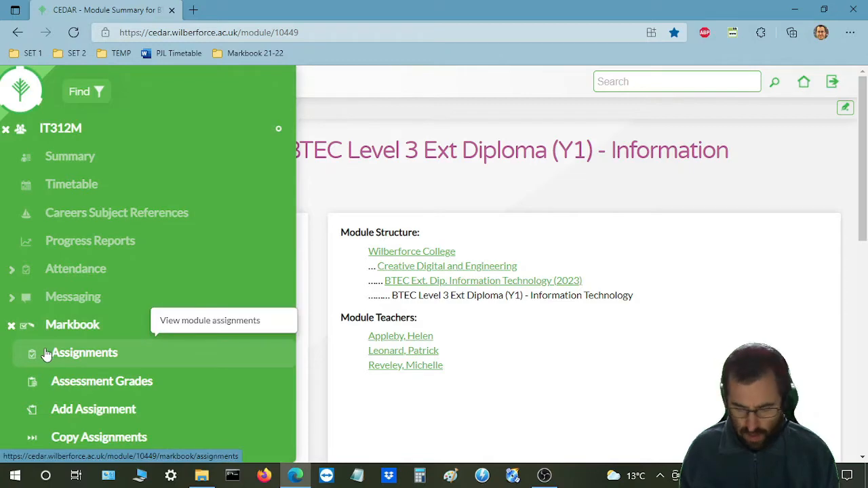
pyautogui.scroll(-2, 860, 165)
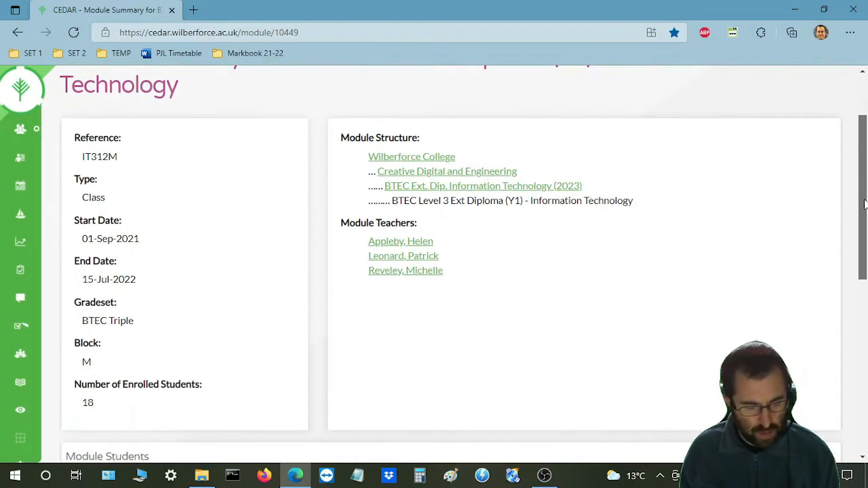
pyautogui.moveTo(3, 269)
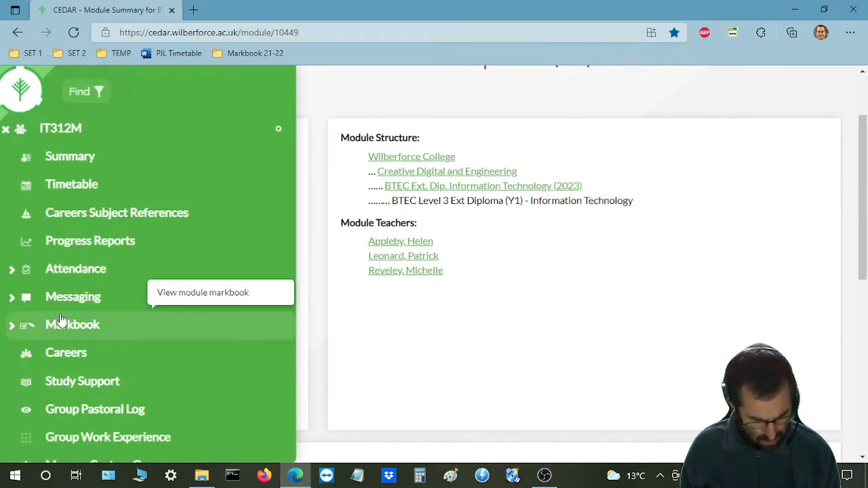
pyautogui.click(14, 328)
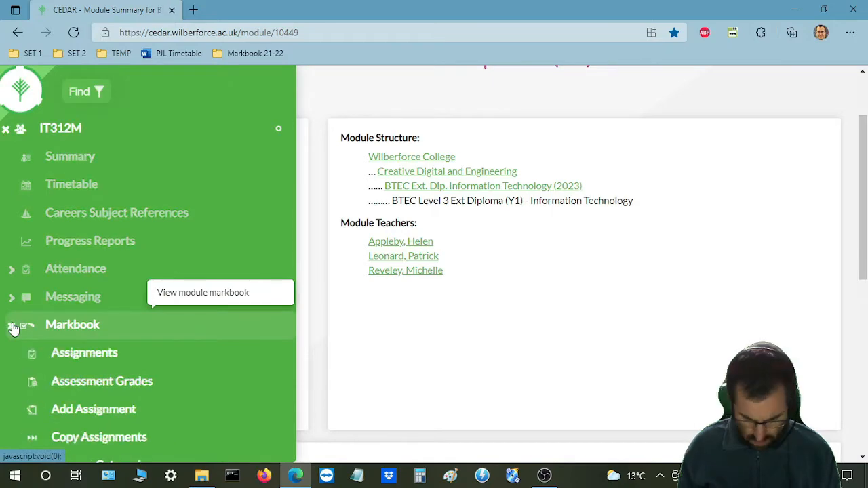
pyautogui.hotkey('ctrl', '-')
pyautogui.hotkey('ctrl', '-')
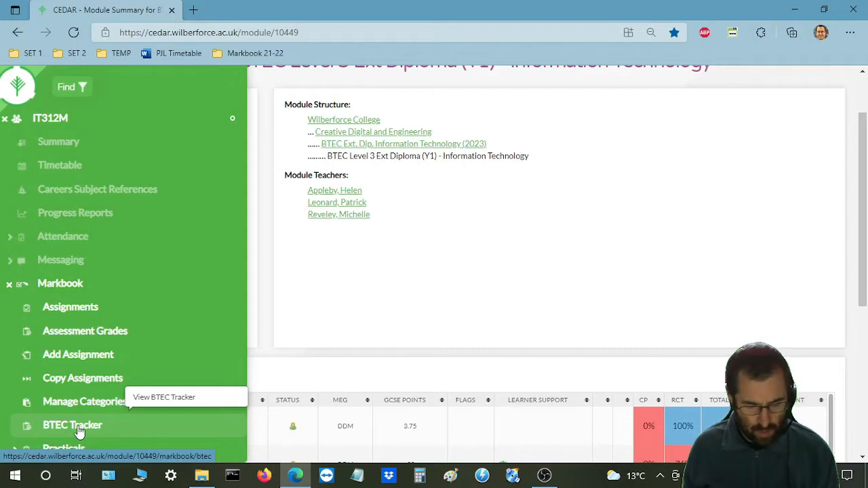
pyautogui.click(74, 431)
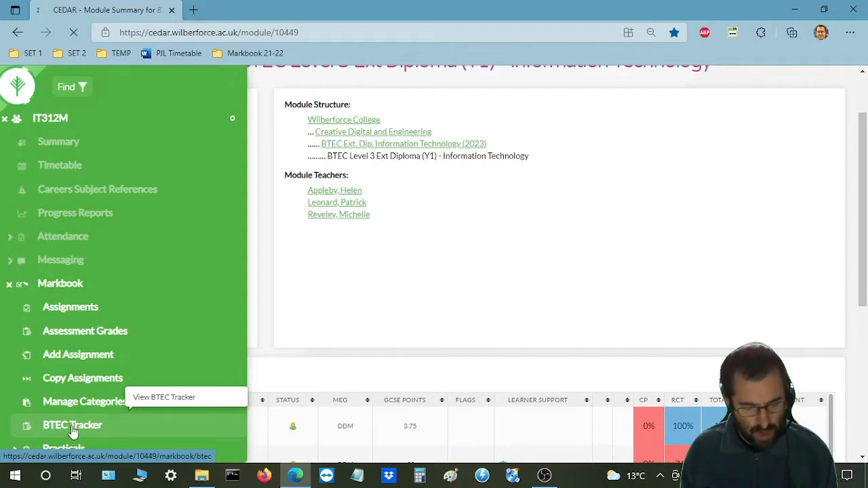
pyautogui.hotkey('ctrl', '0')
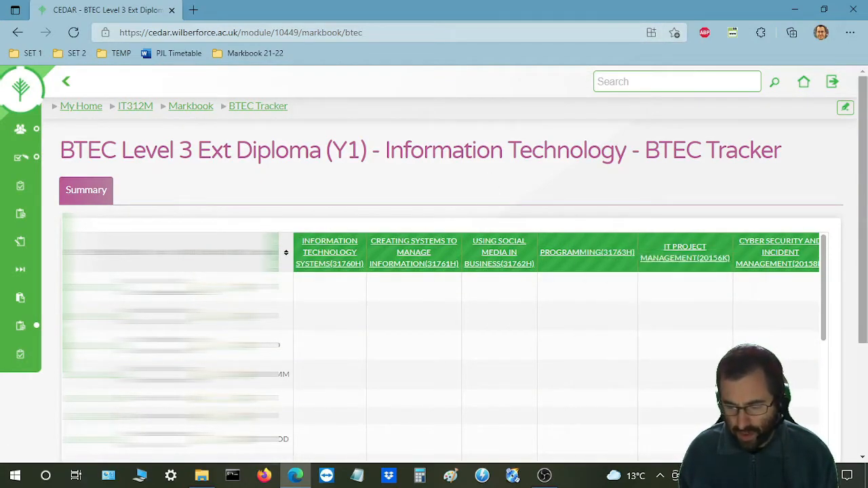
# Open the Website Development unit from the tracker summary and bring up its marking page
pyautogui.scroll(-1, 863, 203)
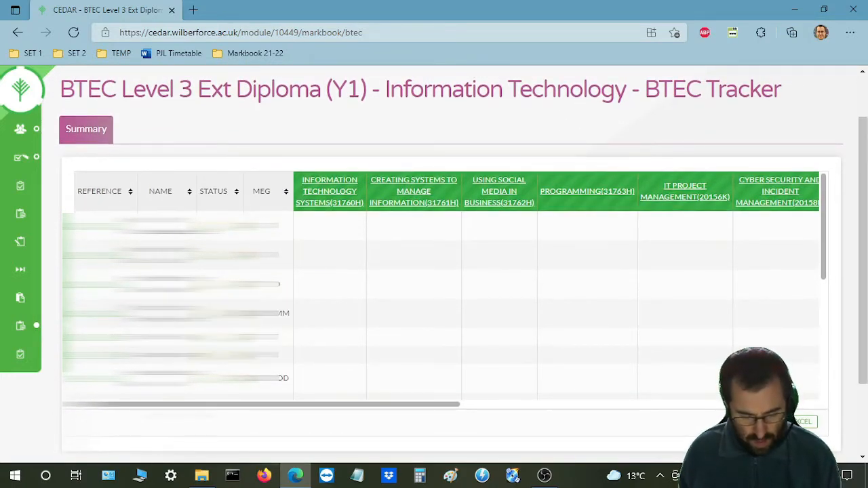
pyautogui.moveTo(170, 405); pyautogui.dragTo(461, 401)
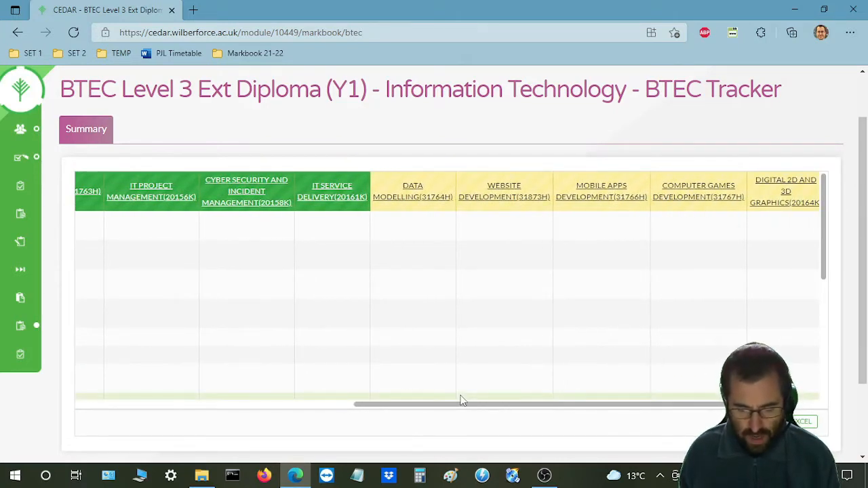
pyautogui.click(505, 189)
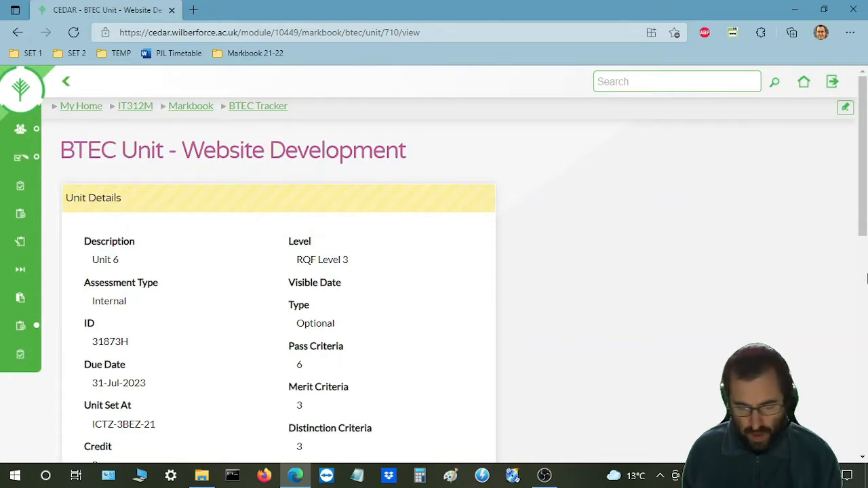
pyautogui.scroll(-5, 866, 278)
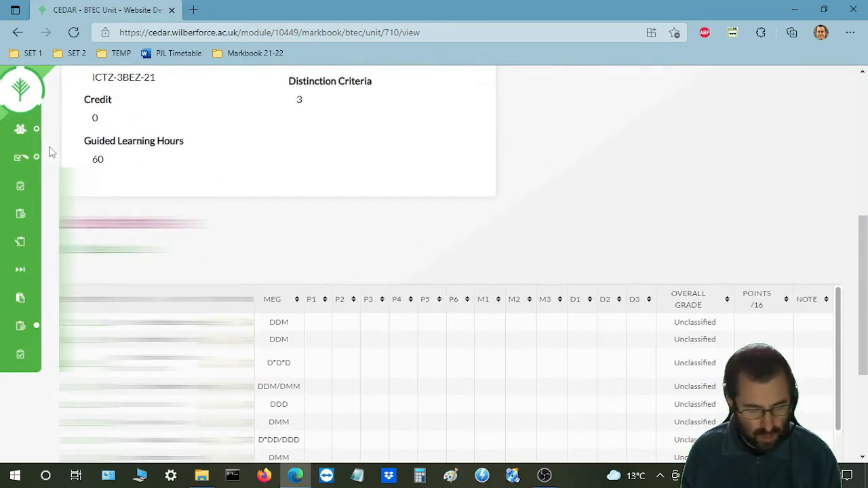
pyautogui.click(85, 224)
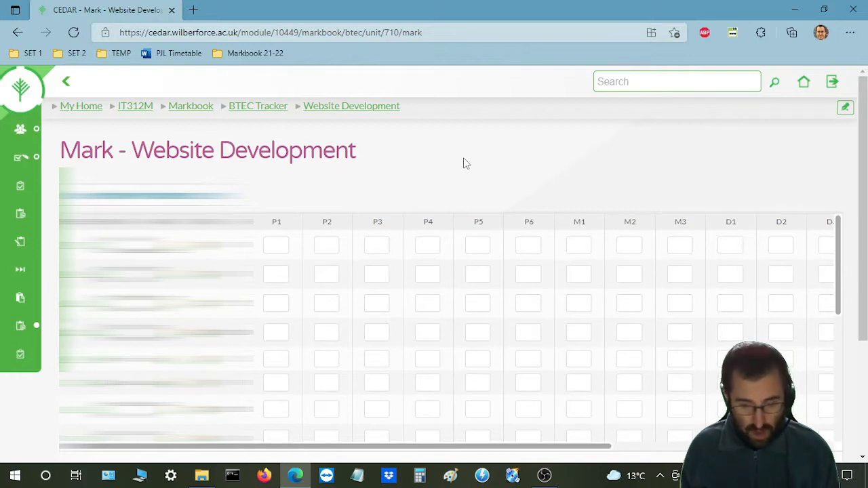
# Save the marking page as a favourite named "IT312M - U6" in the Markbook 21-22 folder
pyautogui.hotkey('ctrl', 'd')
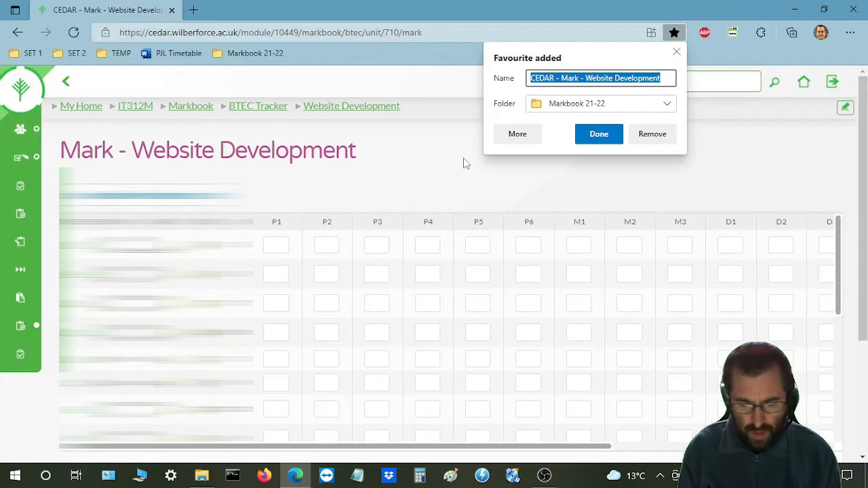
pyautogui.click(582, 103)
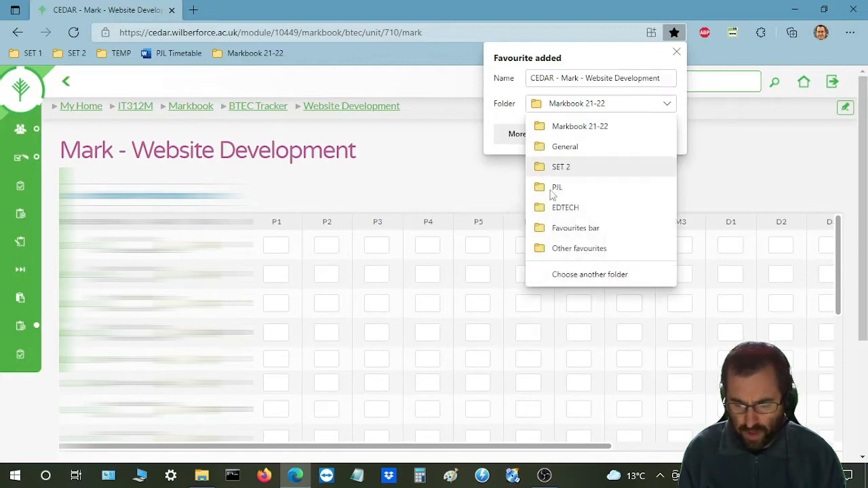
pyautogui.click(590, 230)
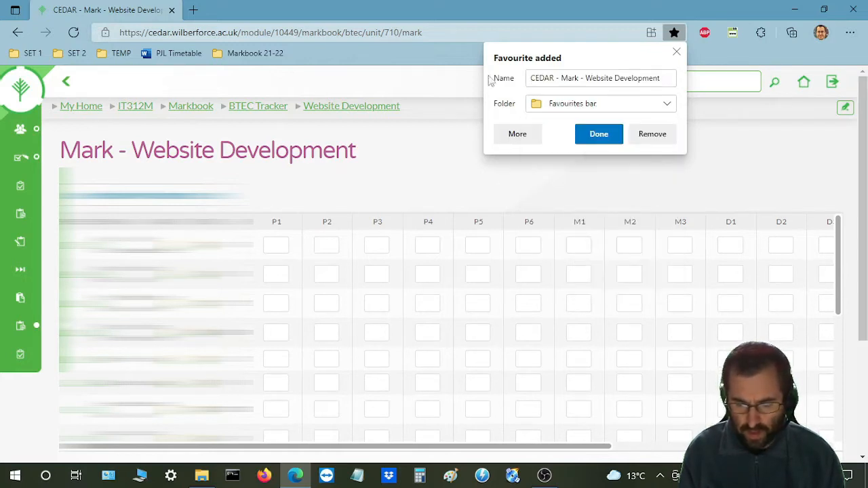
pyautogui.click(550, 78)
pyautogui.hotkey('ctrl', 'a')
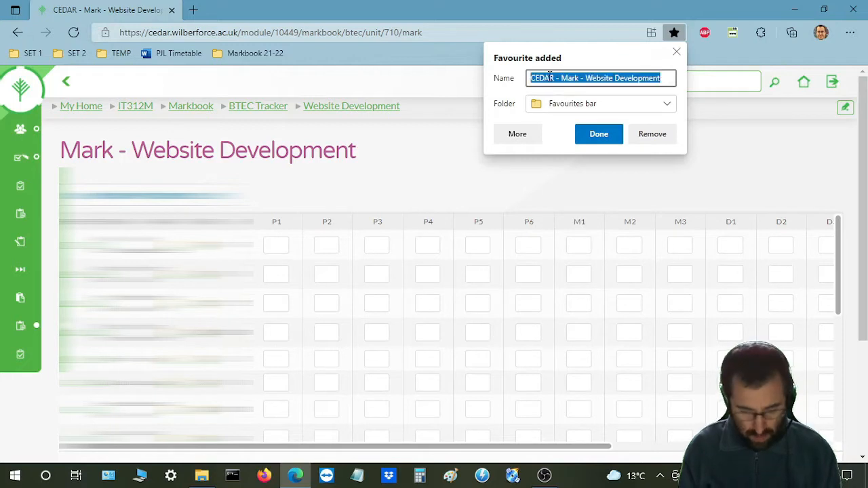
pyautogui.press('BackSpace')
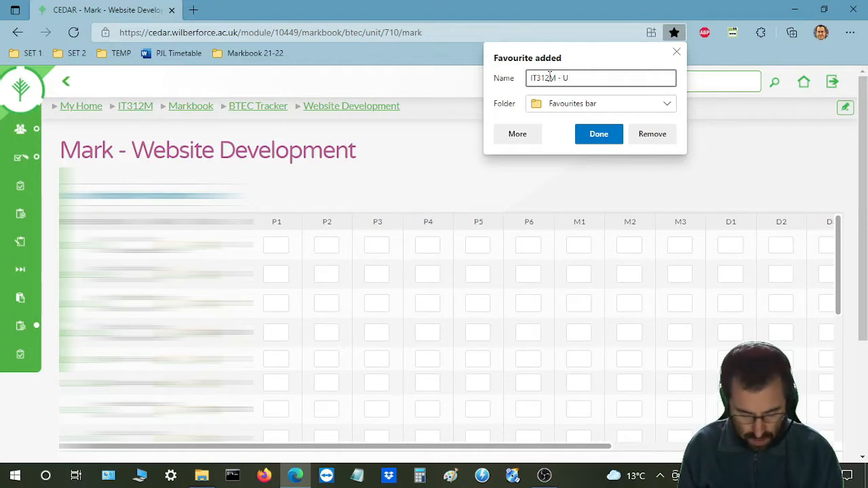
pyautogui.click(614, 109)
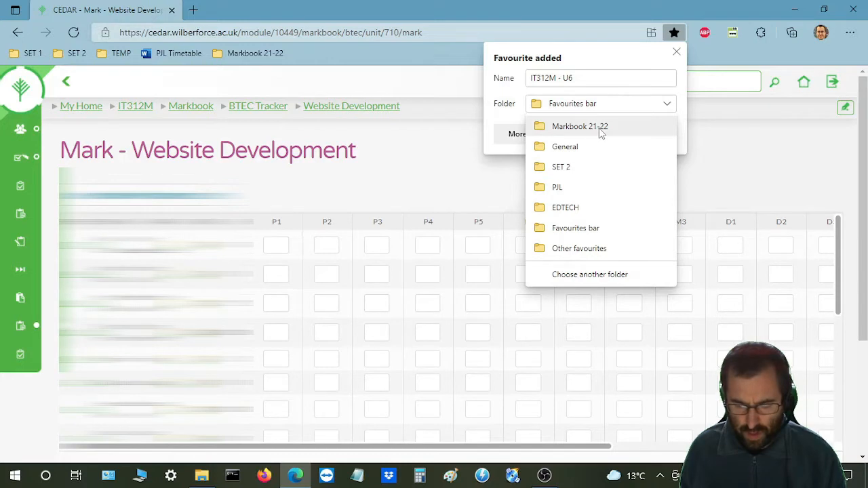
pyautogui.click(600, 129)
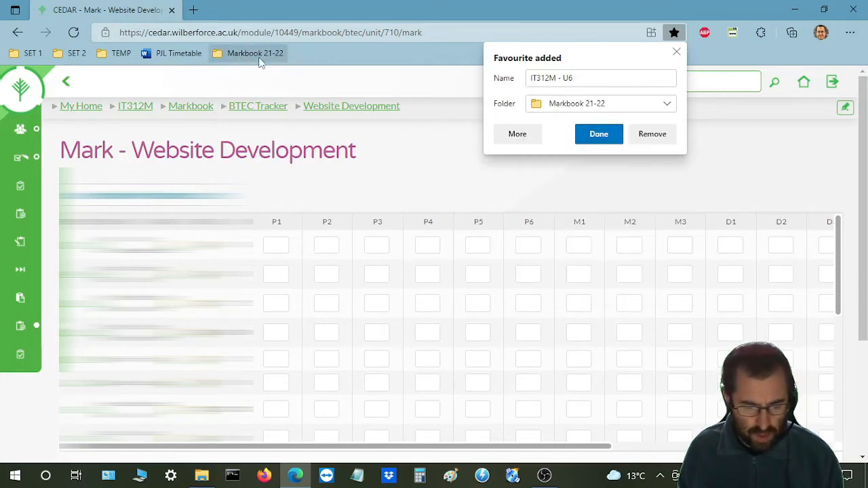
pyautogui.click(599, 134)
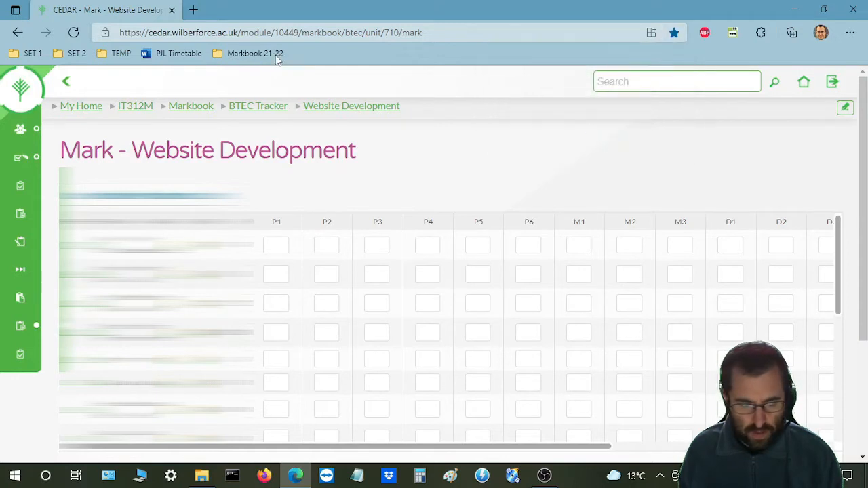
# Check the contents of the Markbook 21-22 favourites folder and close it again
pyautogui.click(239, 58)
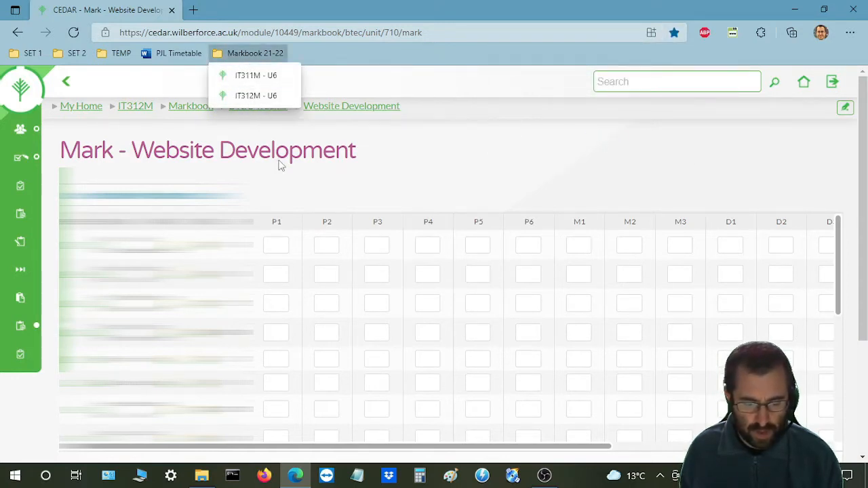
pyautogui.click(313, 155)
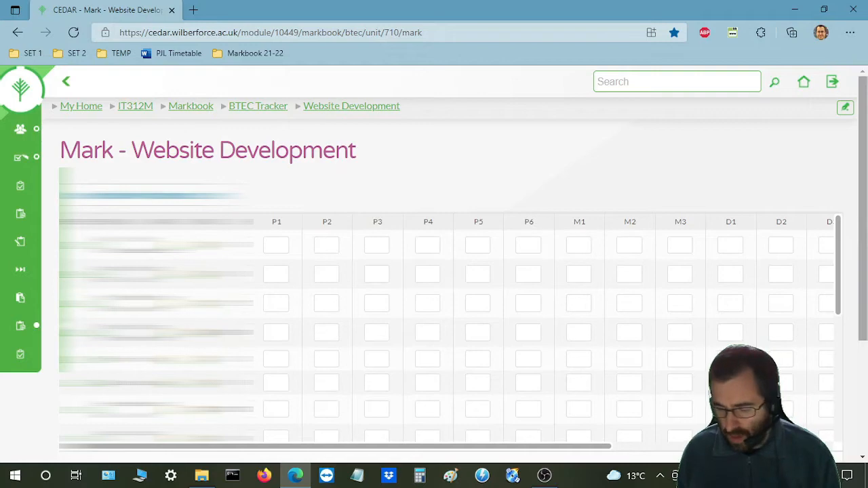
pyautogui.moveTo(866, 183)
pyautogui.mouseDown()
pyautogui.moveTo(866, 232)
pyautogui.moveTo(865, 191)
pyautogui.mouseUp()
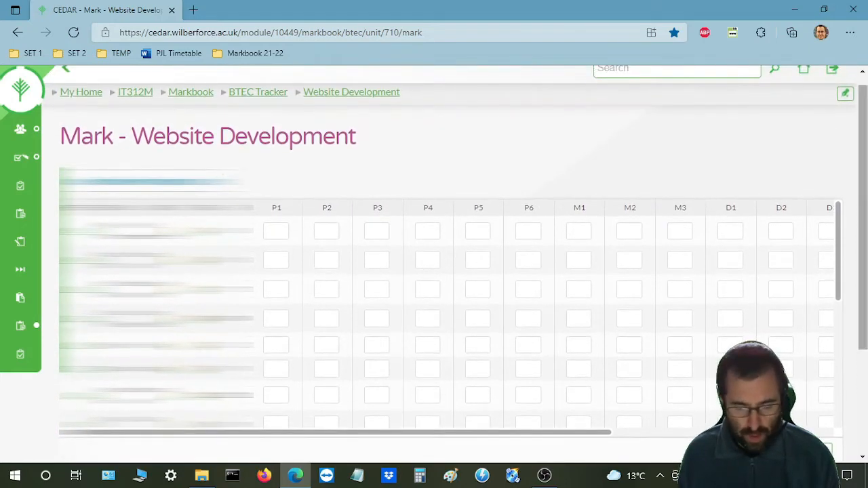
# Open the PJL Tracker 21-22 workbook in a new tab from the PJL folder within the SET 1 favourites
pyautogui.click(193, 10)
pyautogui.click(29, 53)
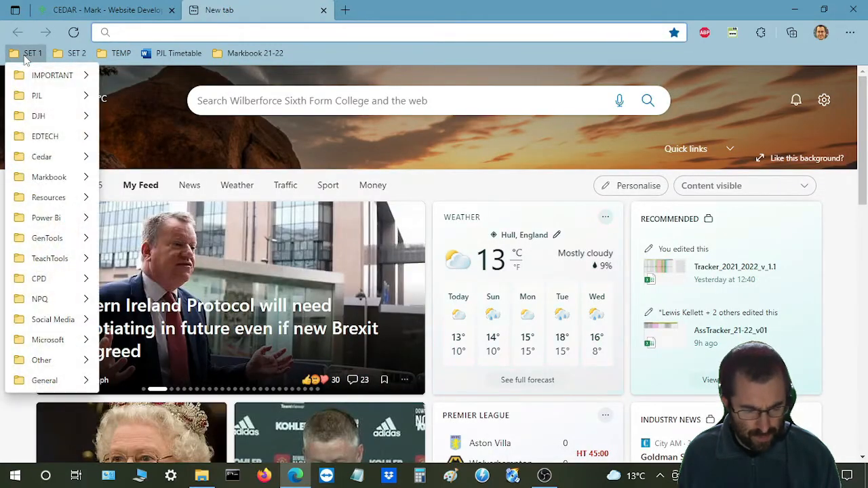
pyautogui.moveTo(41, 96)
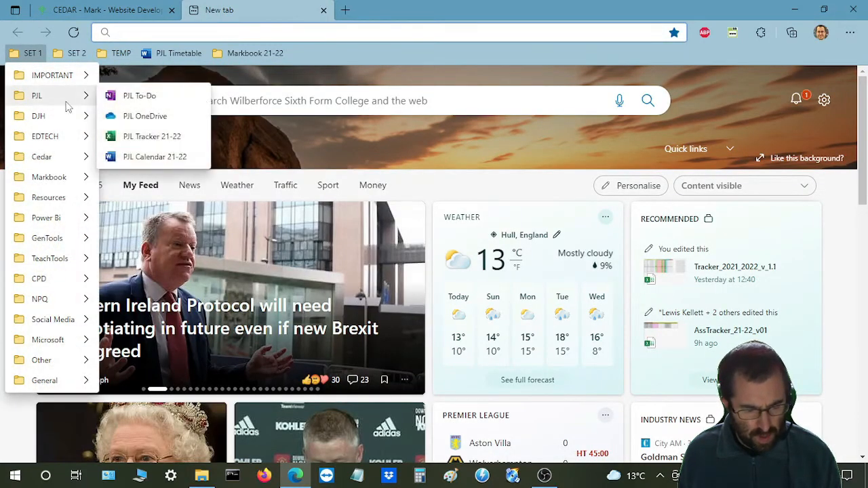
pyautogui.click(158, 138)
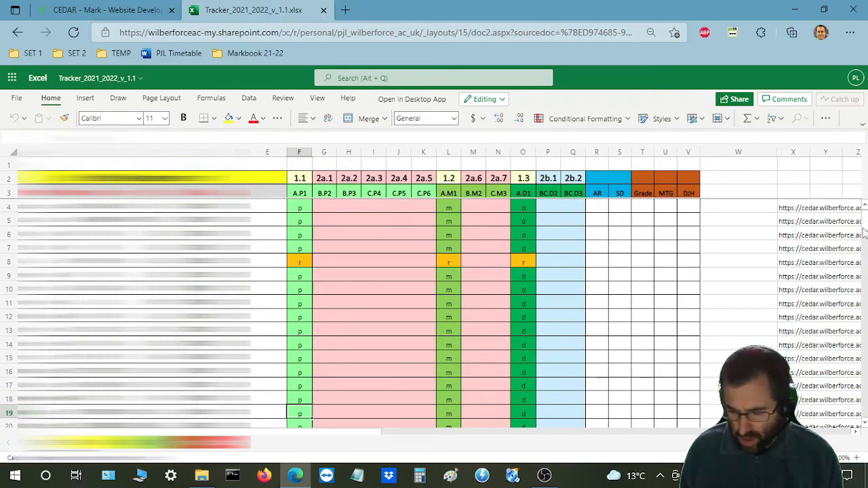
# Review the class's tracker marks in rows 24 to 43, with the sheet zoom set to 90%
pyautogui.scroll(-7, 865, 218)
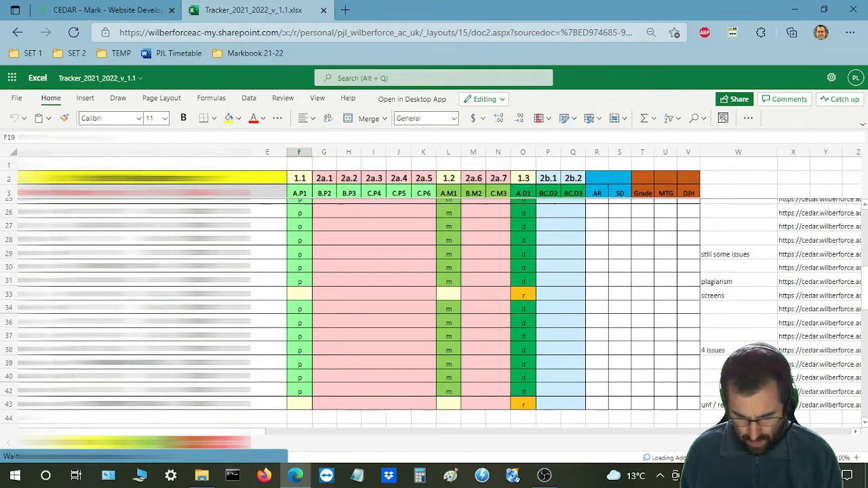
pyautogui.click(829, 458)
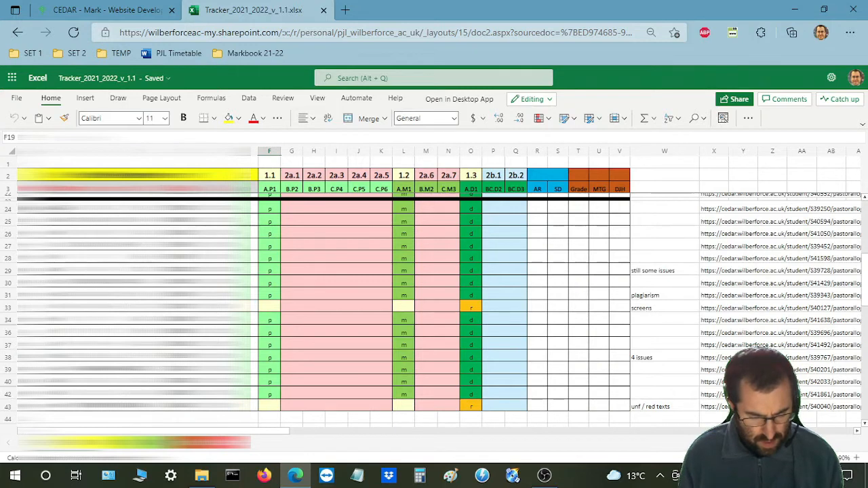
pyautogui.moveTo(54, 208); pyautogui.dragTo(506, 407)
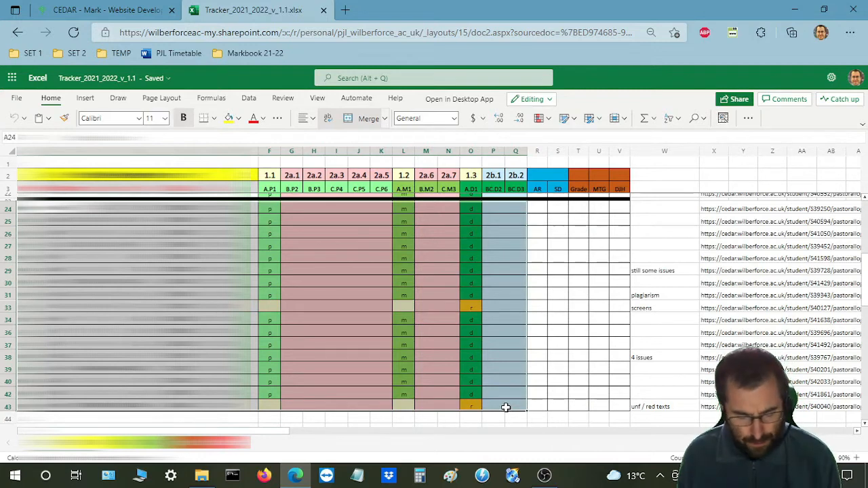
pyautogui.click(115, 270)
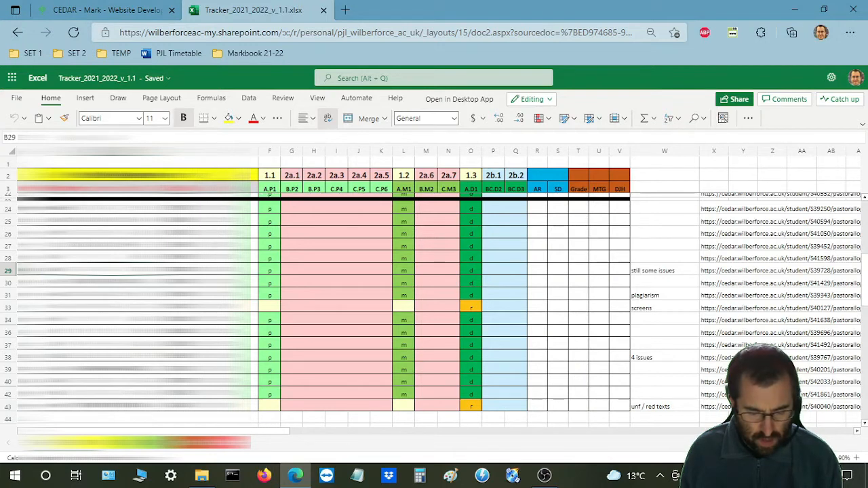
# Switch back to the Website Development marking page in CEDAR and bring its criteria grid into view
pyautogui.click(99, 13)
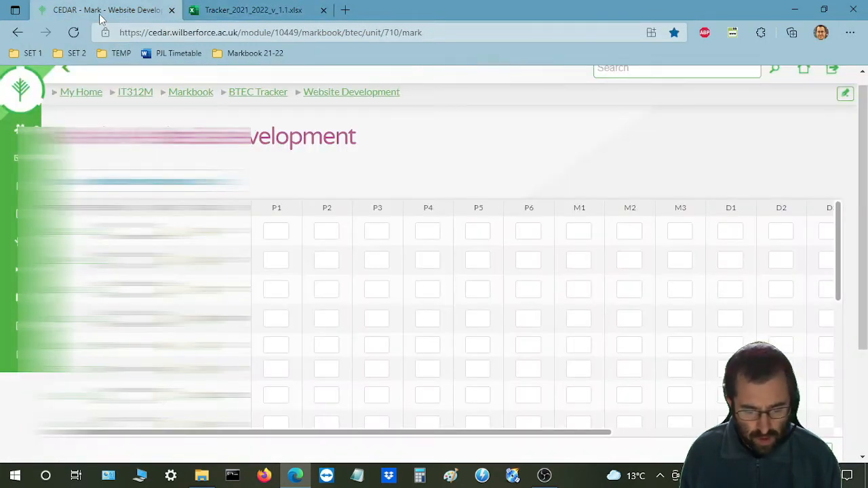
pyautogui.moveTo(862, 229); pyautogui.dragTo(862, 255)
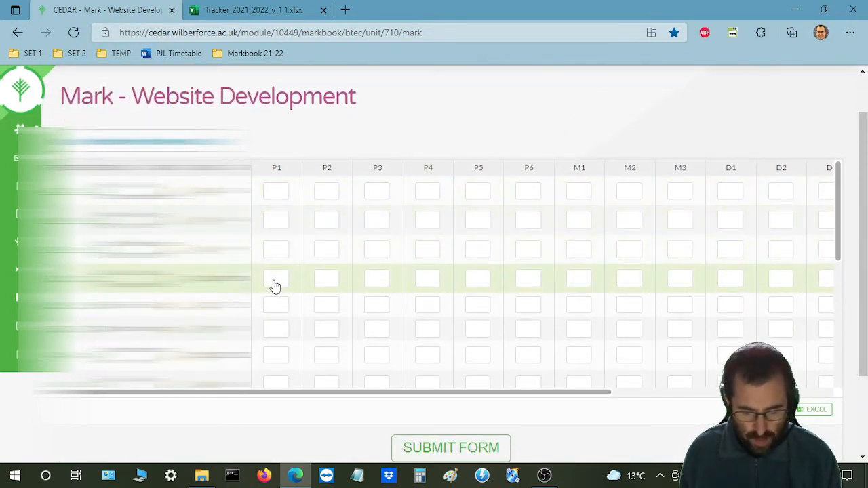
# Mark criterion P1 as P for every student in the Website Development grid
pyautogui.moveTo(863, 204)
pyautogui.mouseDown()
pyautogui.moveTo(863, 212)
pyautogui.moveTo(863, 187)
pyautogui.mouseUp()
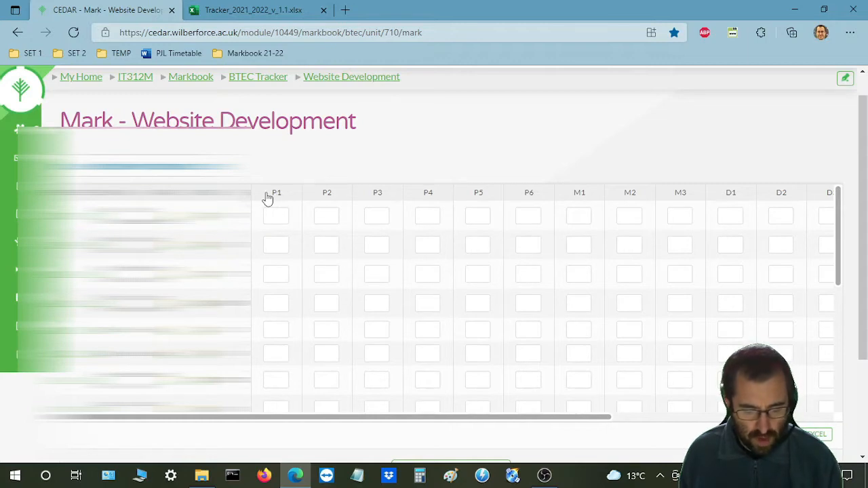
pyautogui.click(277, 196)
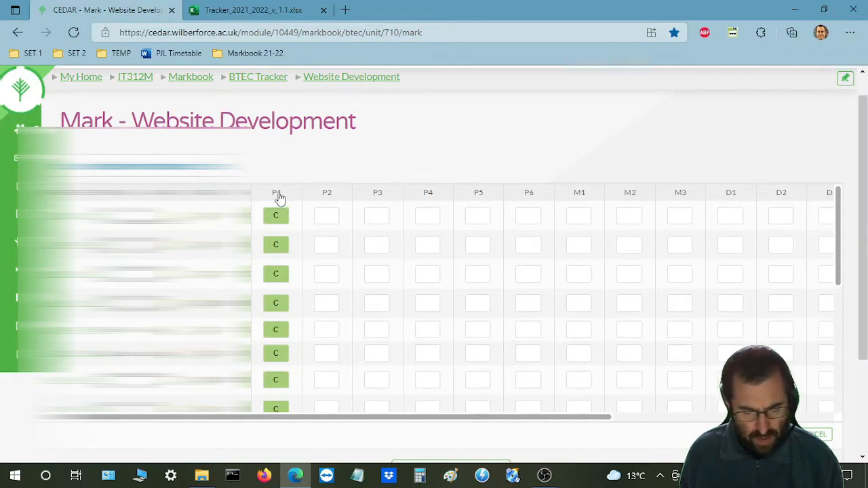
pyautogui.click(277, 197)
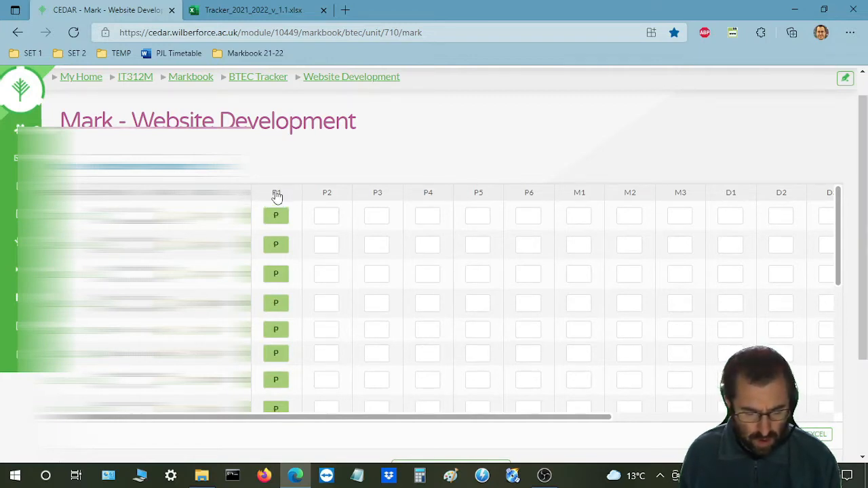
pyautogui.scroll(-1, 434, 264)
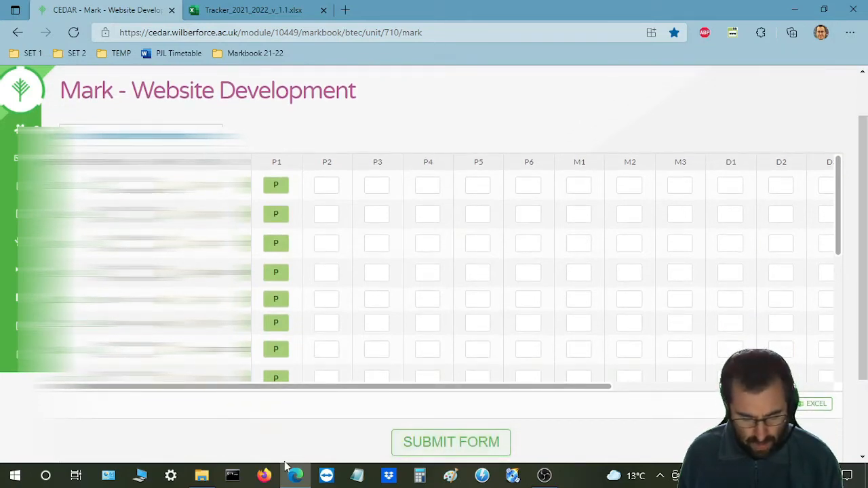
# Compare with the Excel tracker and mark criteria M1 and D1 as P for every student in the CEDAR grid
pyautogui.click(264, 7)
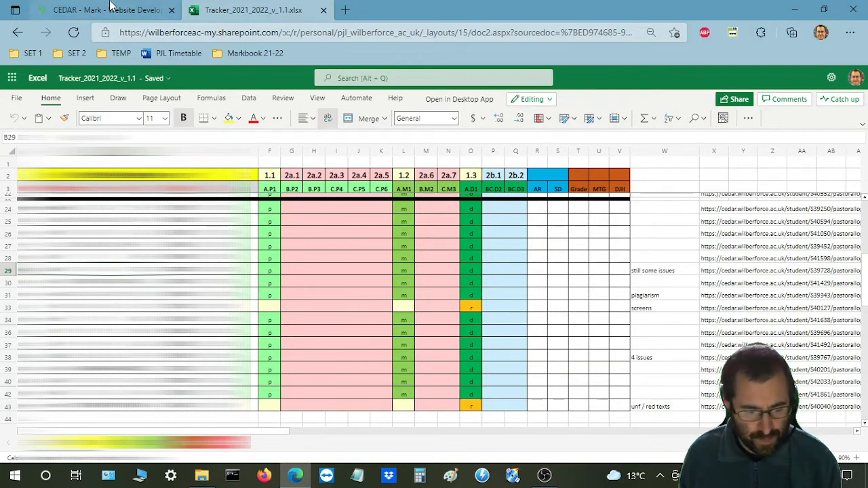
pyautogui.click(155, 13)
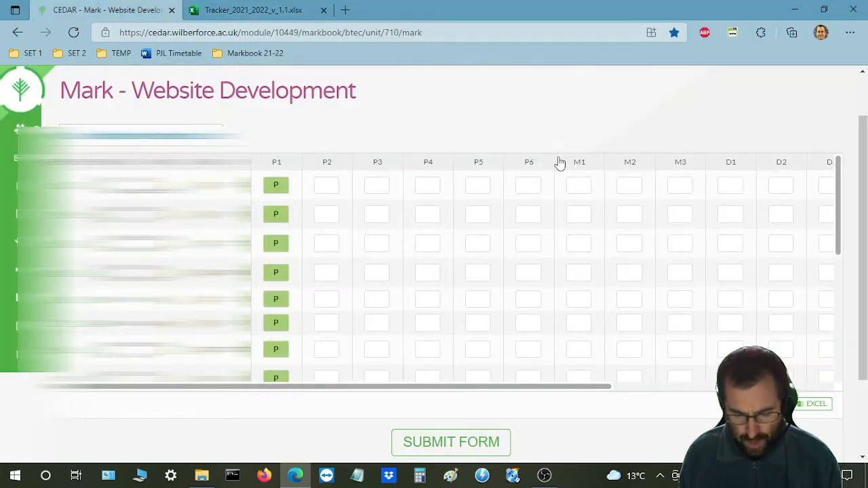
pyautogui.click(589, 165)
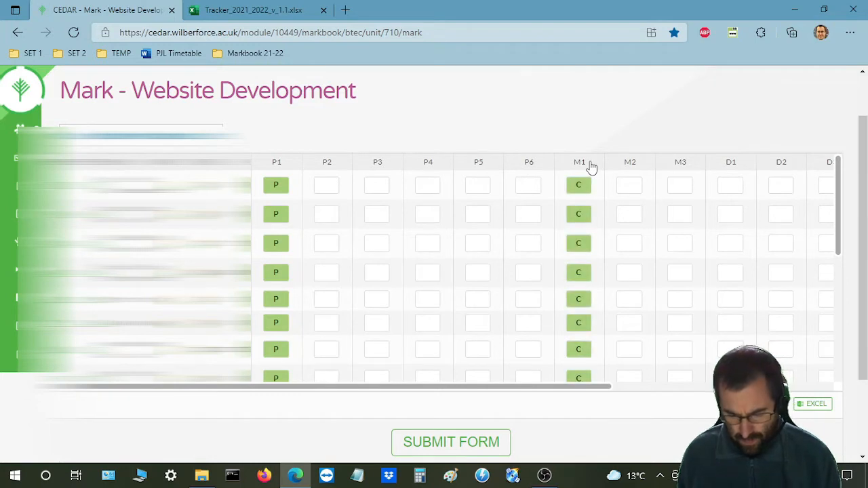
pyautogui.click(590, 167)
pyautogui.click(580, 166)
pyautogui.click(580, 167)
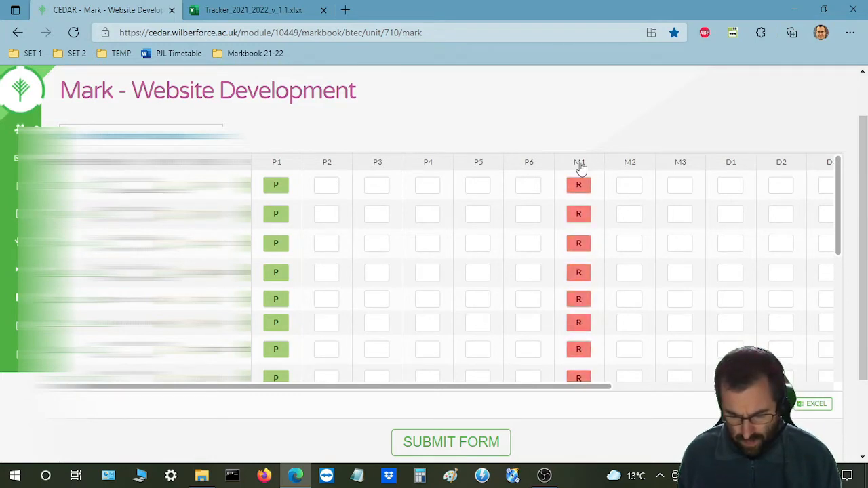
pyautogui.click(580, 166)
pyautogui.click(579, 166)
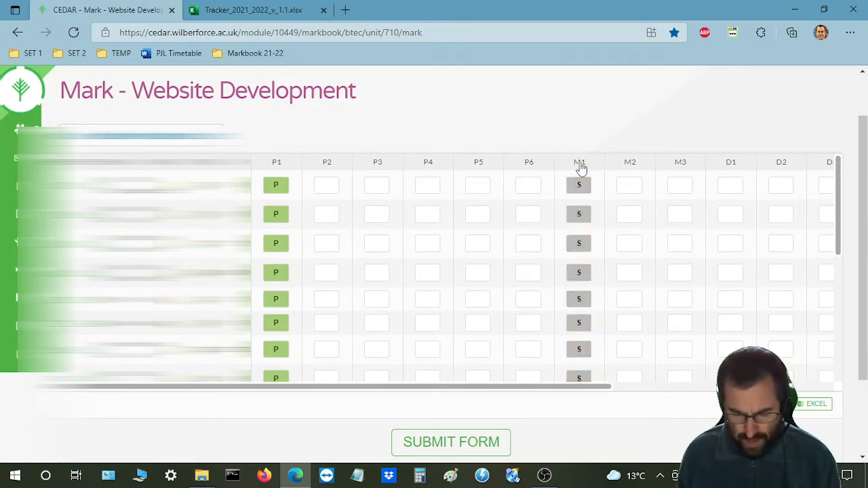
pyautogui.click(574, 168)
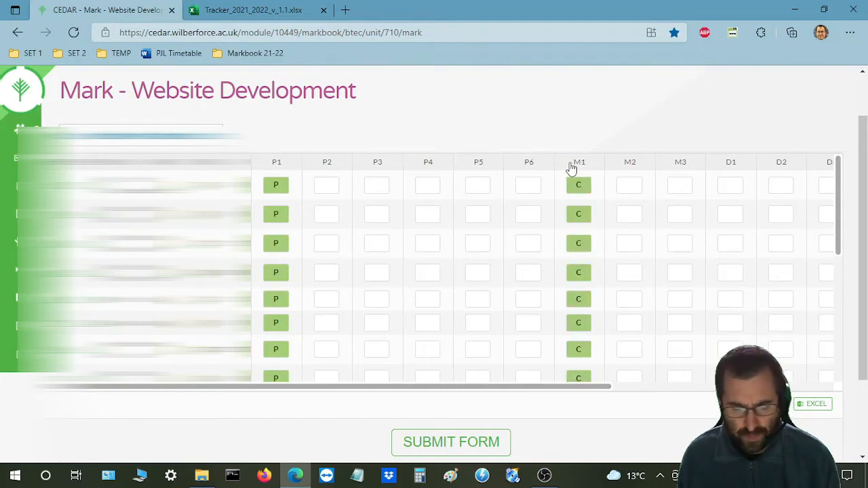
pyautogui.click(578, 167)
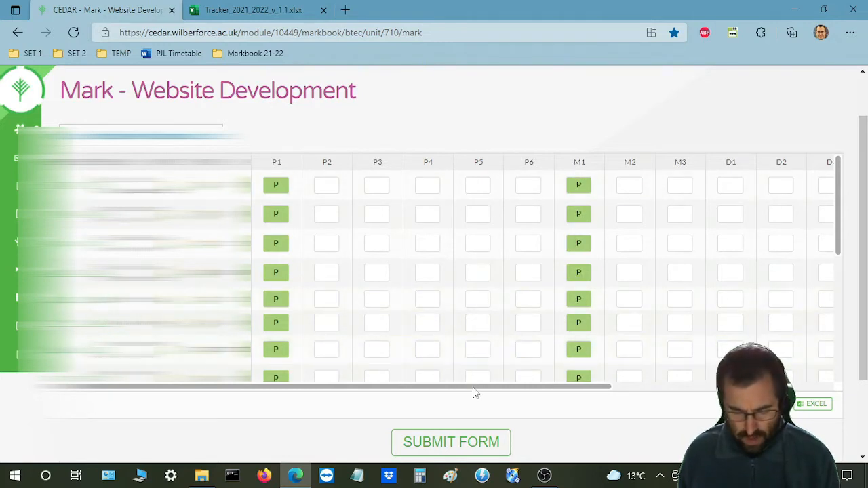
pyautogui.moveTo(475, 392); pyautogui.dragTo(603, 387)
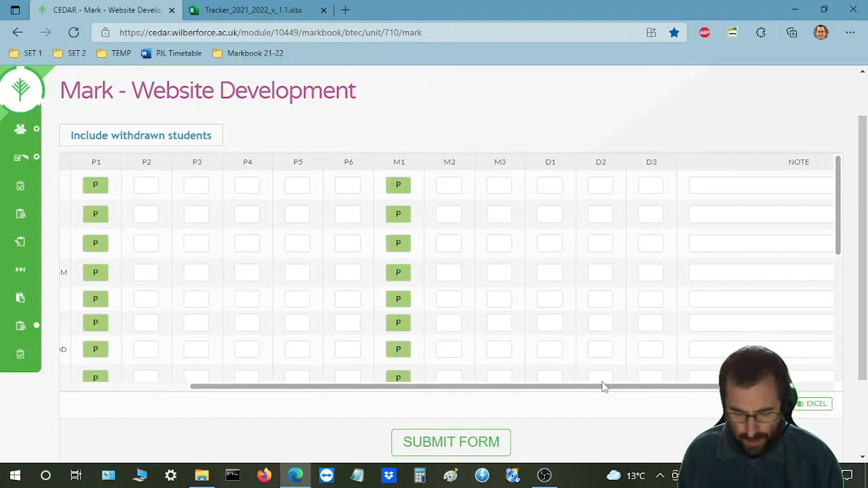
pyautogui.click(551, 162)
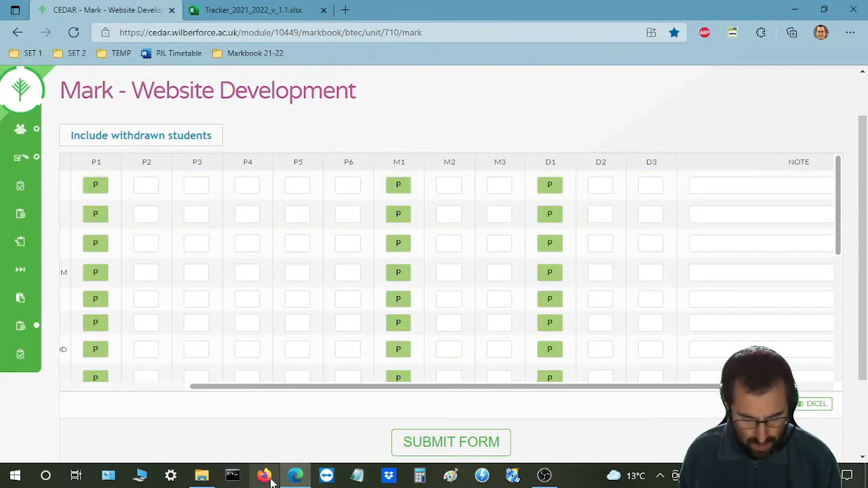
# Recheck the Excel tracker and set P1, M1 and D1 to R in CEDAR for the tenth student, marked r in tracker row 33
pyautogui.click(252, 9)
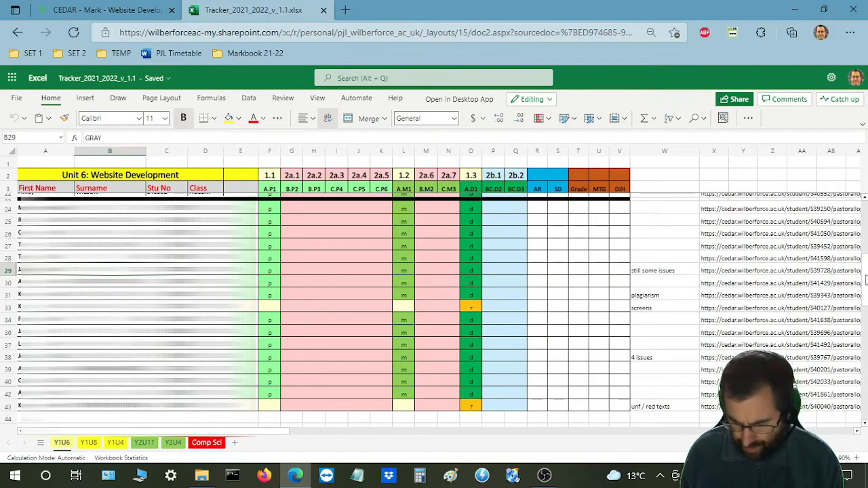
pyautogui.scroll(2, 434, 305)
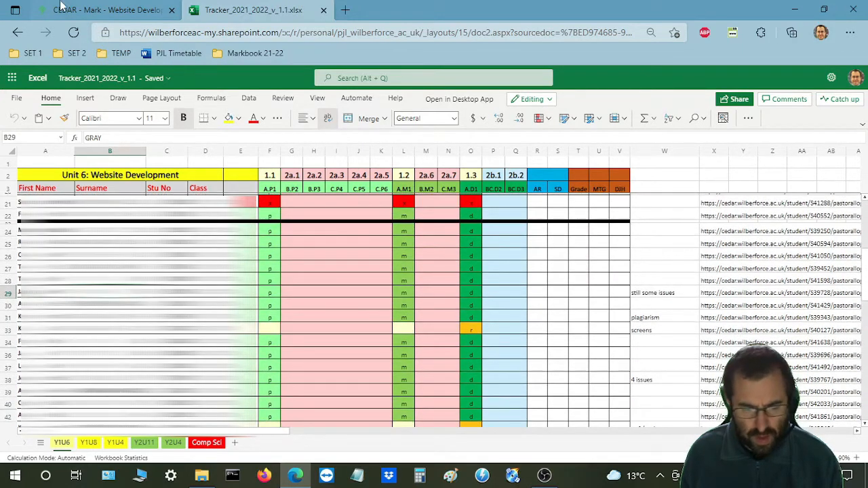
pyautogui.click(80, 8)
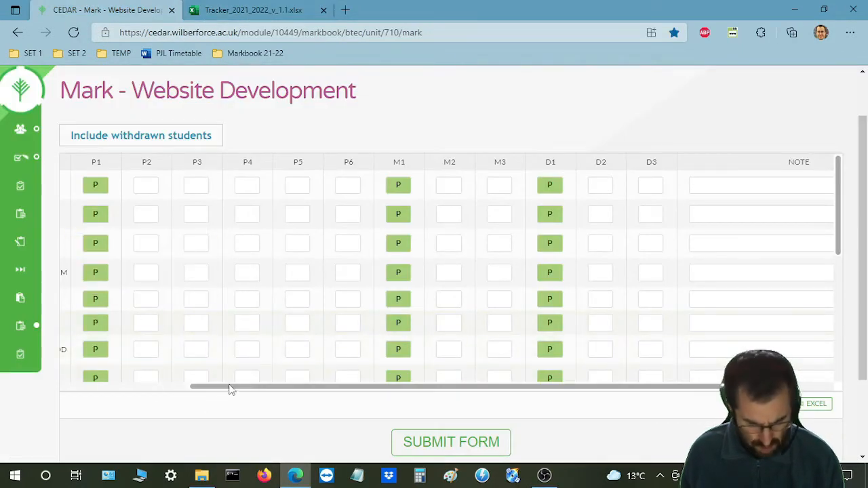
pyautogui.moveTo(240, 391); pyautogui.dragTo(108, 391)
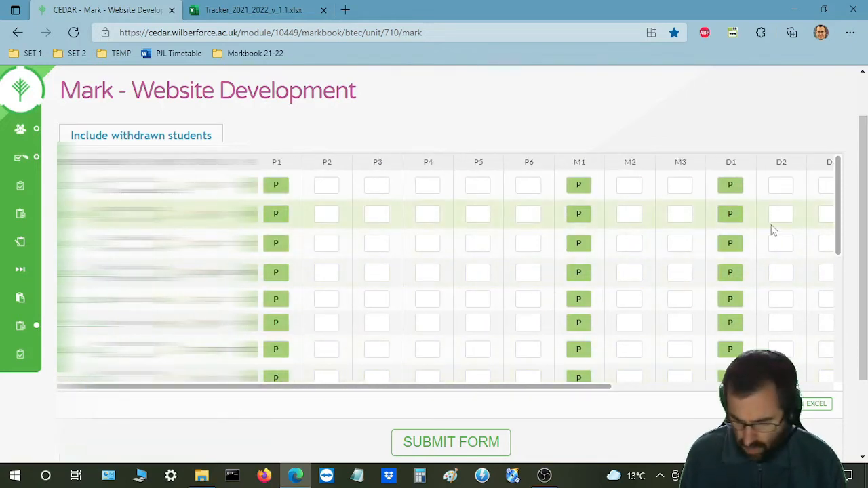
pyautogui.moveTo(837, 200); pyautogui.dragTo(840, 270)
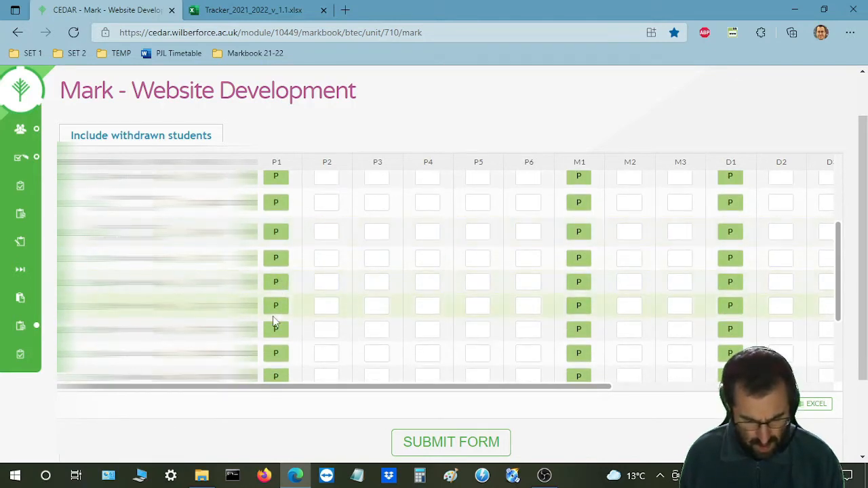
pyautogui.click(277, 284)
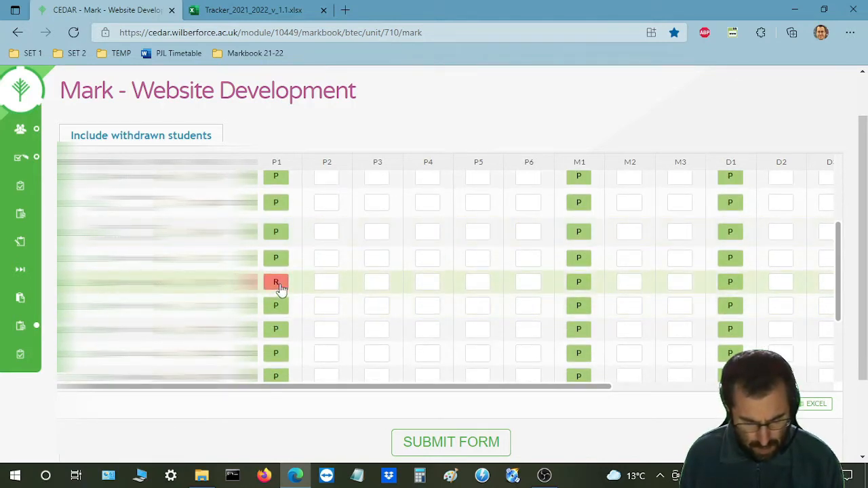
pyautogui.click(578, 281)
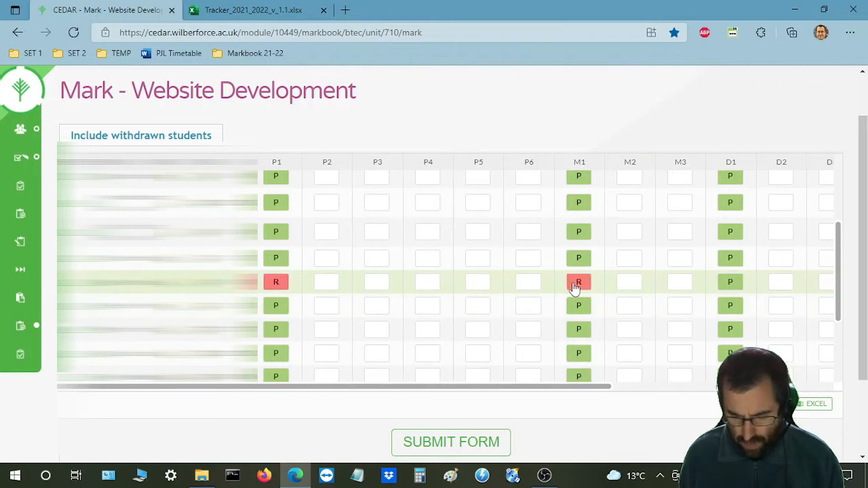
pyautogui.click(732, 285)
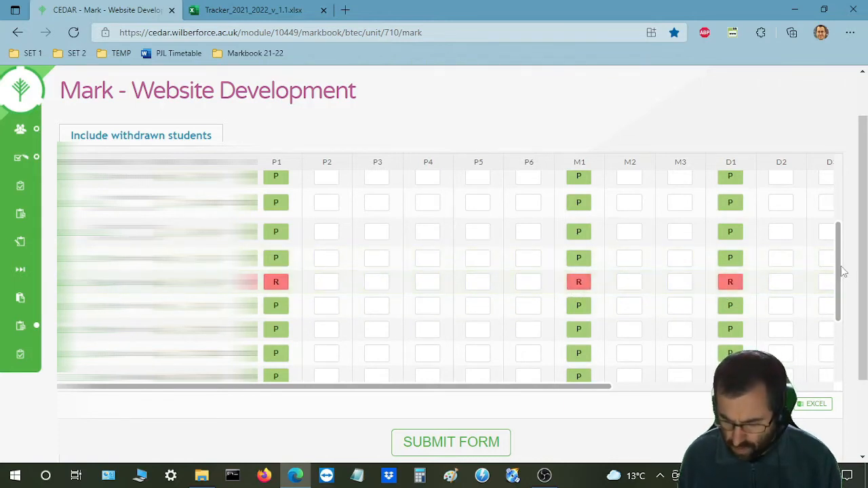
# Set P1, M1 and D1 to R for the last student in the grid
pyautogui.moveTo(843, 273); pyautogui.dragTo(843, 344)
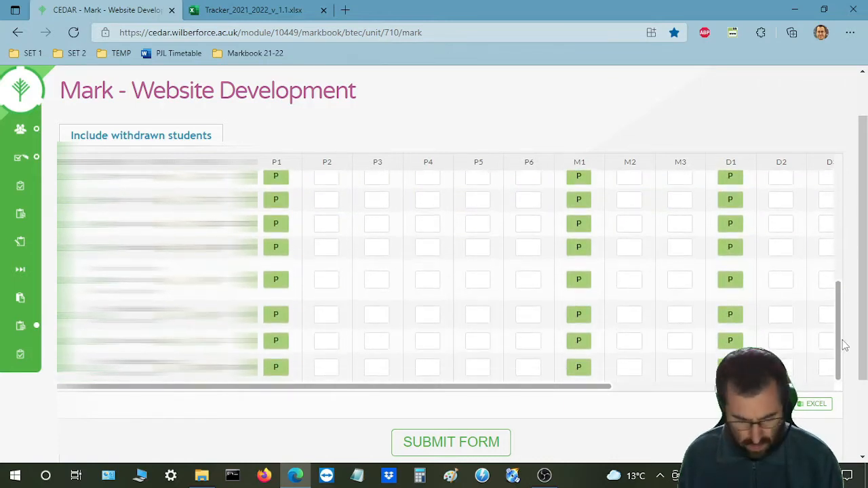
pyautogui.click(275, 368)
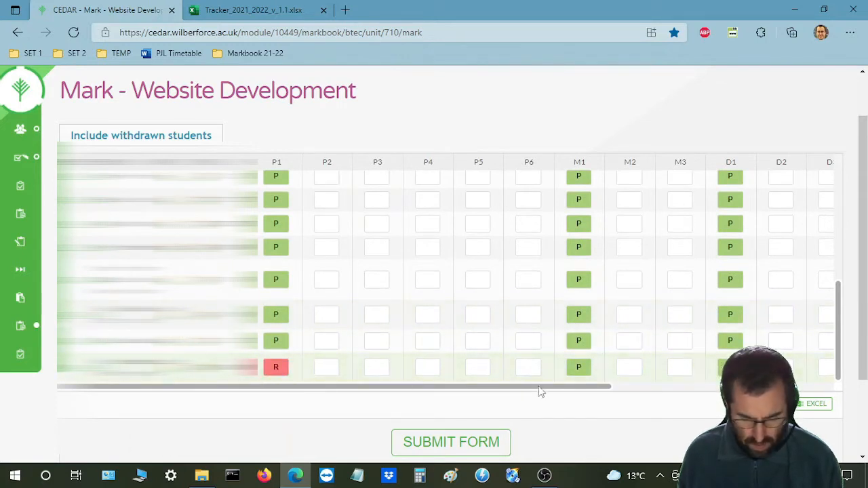
pyautogui.click(578, 371)
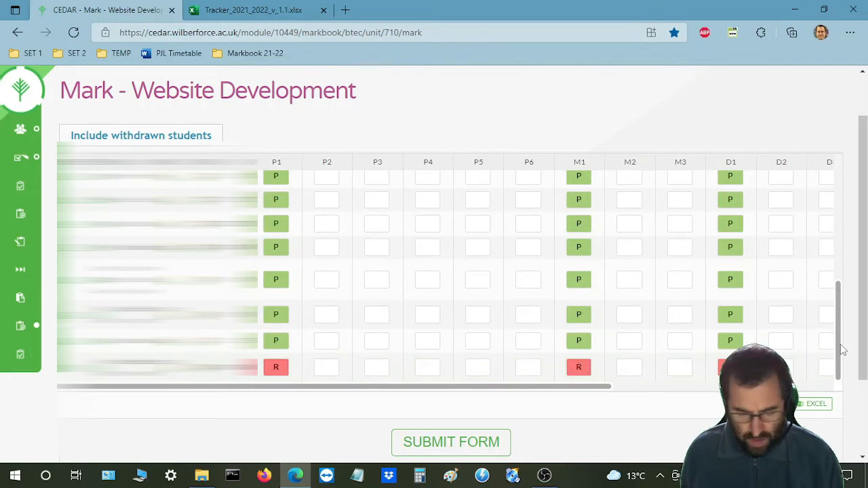
# Submit the Website Development marks and review the saved results in the unit's Student Marks table
pyautogui.moveTo(841, 349); pyautogui.dragTo(845, 216)
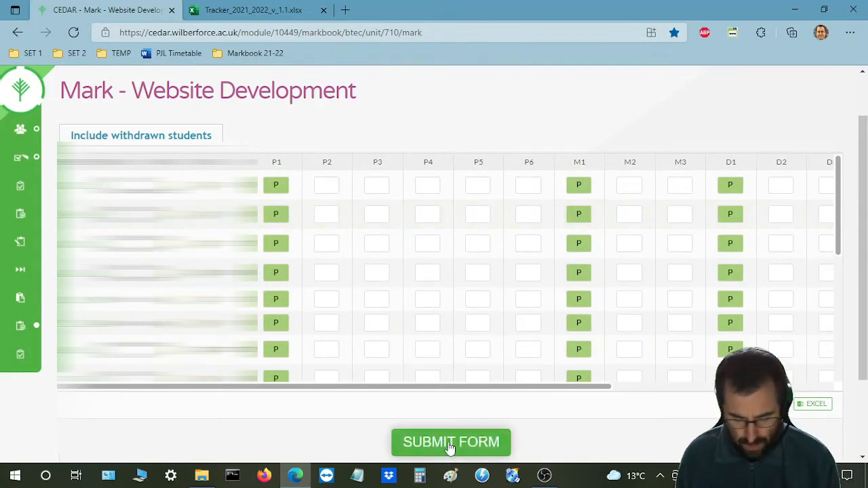
pyautogui.click(449, 445)
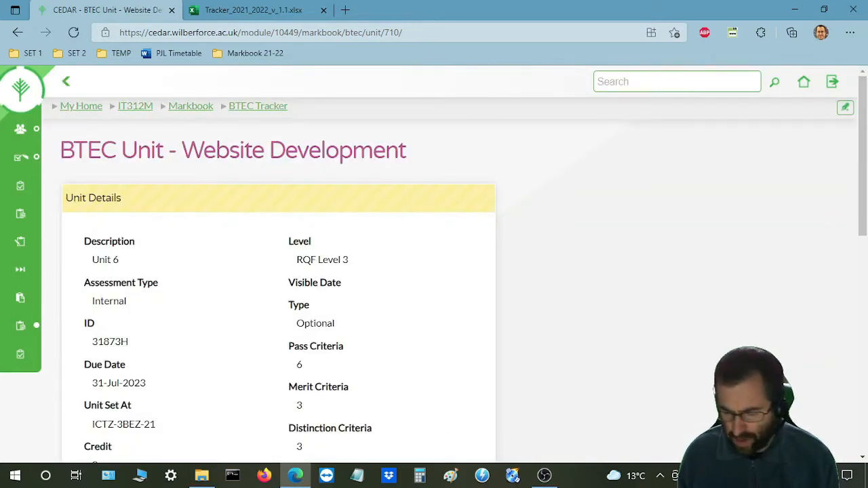
pyautogui.scroll(-6, 865, 272)
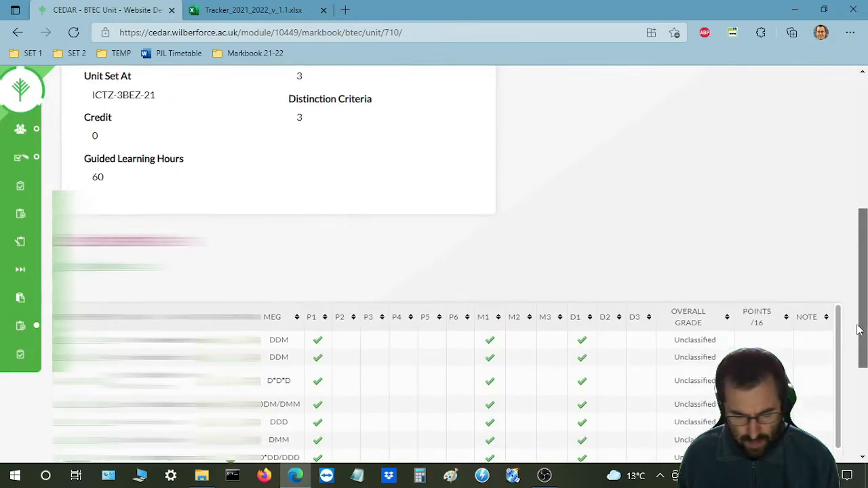
pyautogui.moveTo(860, 349); pyautogui.dragTo(863, 370)
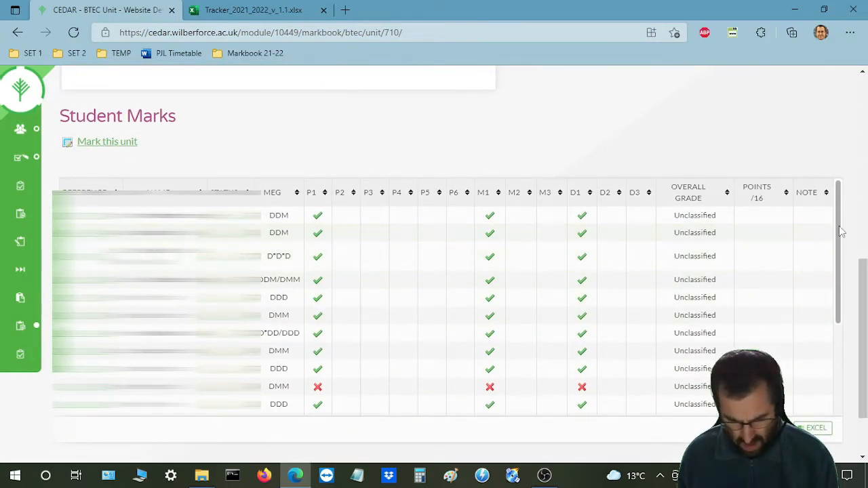
pyautogui.moveTo(841, 232); pyautogui.dragTo(838, 210)
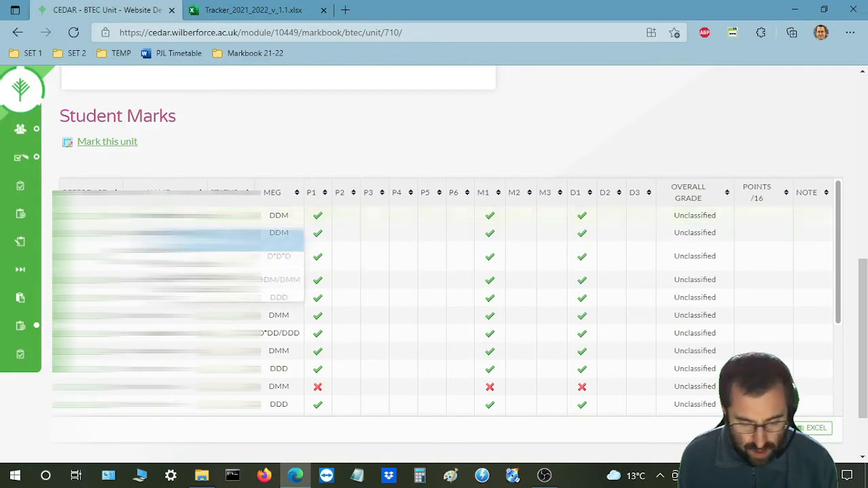
pyautogui.moveTo(322, 236)
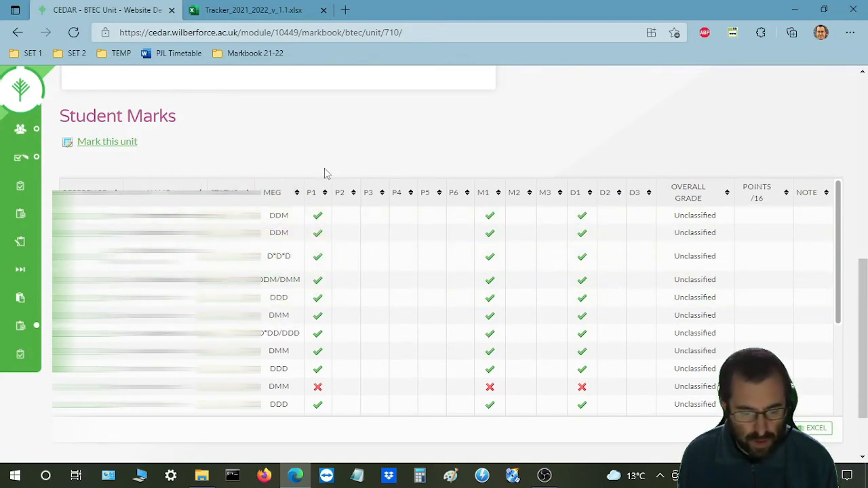
# Reopen the unit for marking and cycle the first student's P1 mark through the available codes back to P
pyautogui.click(110, 143)
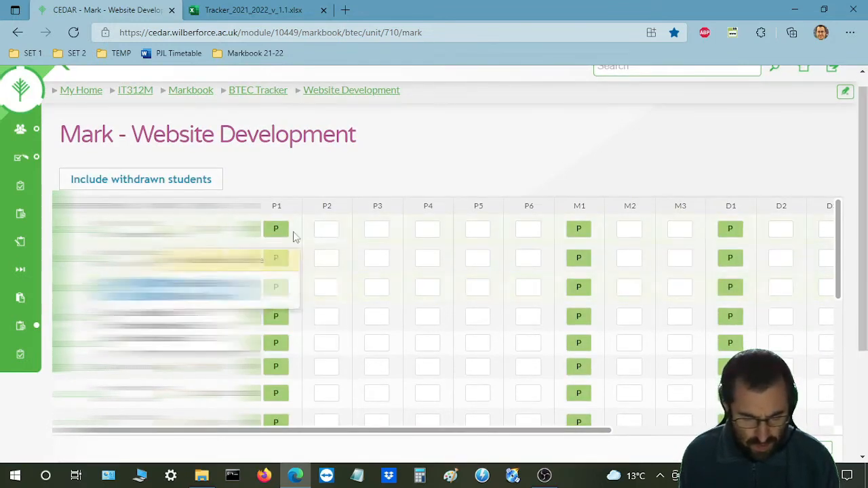
pyautogui.moveTo(279, 233)
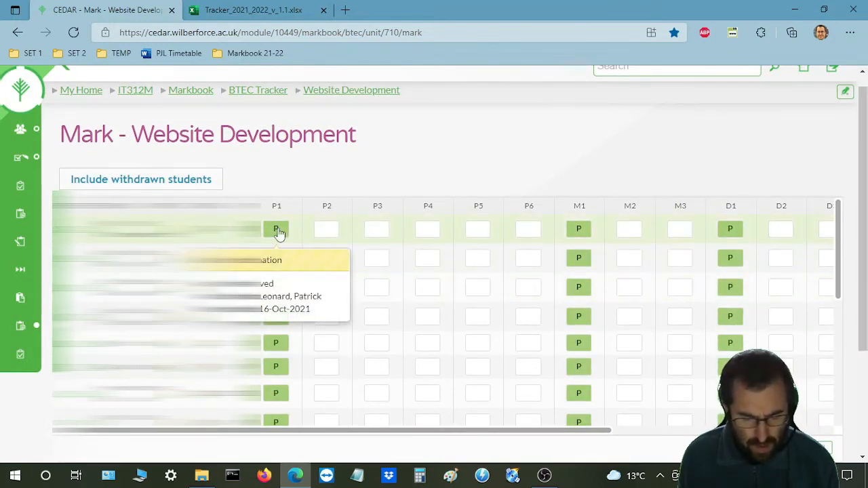
pyautogui.click(276, 230)
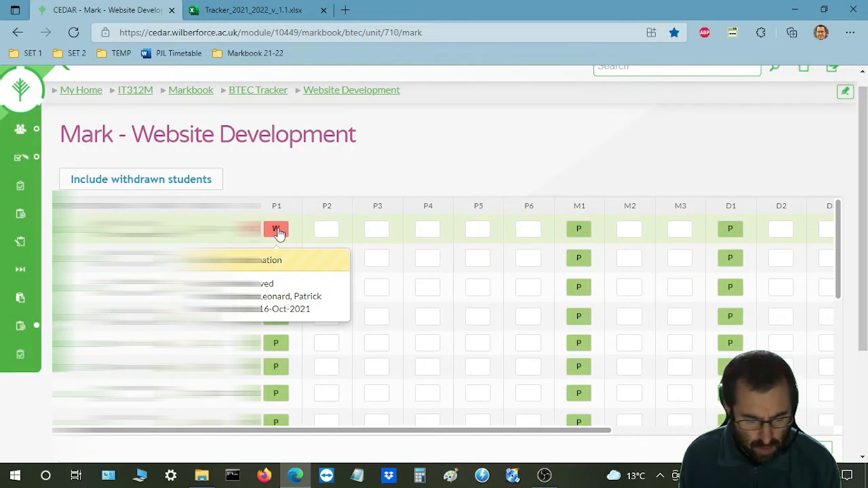
pyautogui.click(276, 230)
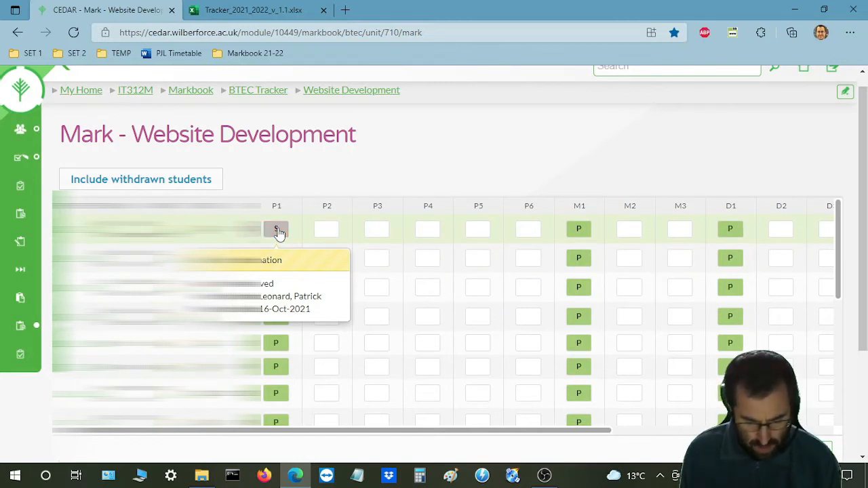
pyautogui.click(276, 229)
pyautogui.click(276, 230)
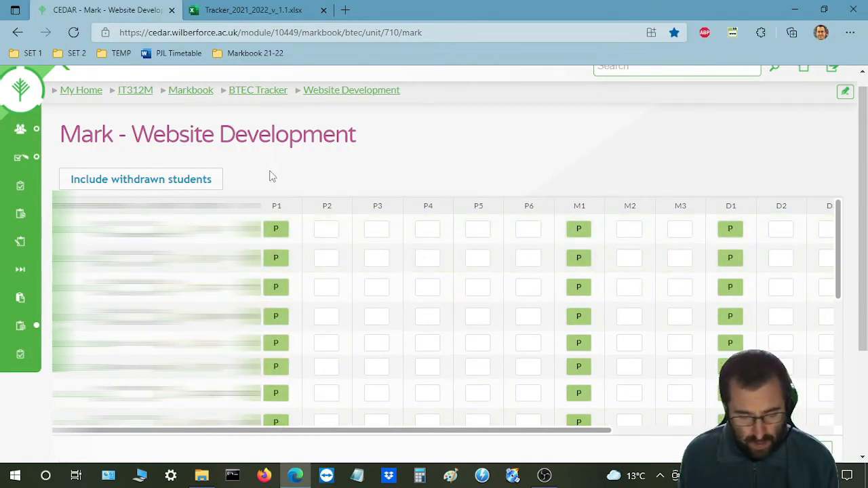
# Cycle the first student's P1 mark on past the red code to blank and return it to P
pyautogui.click(278, 232)
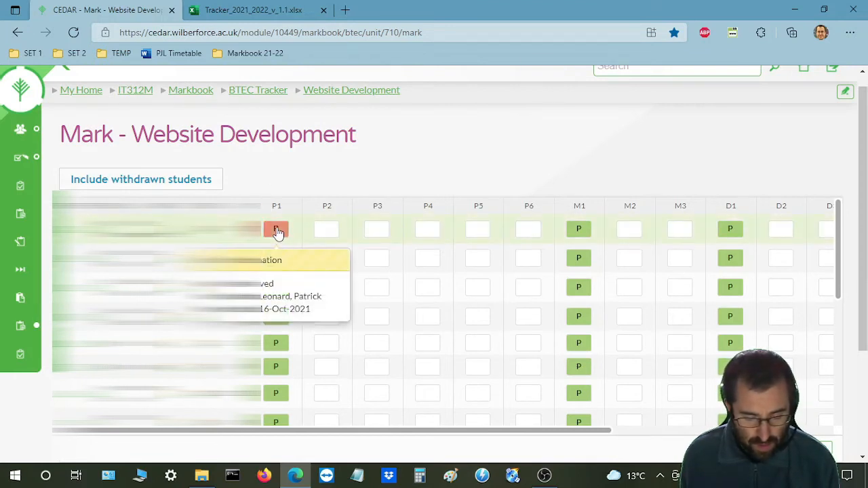
pyautogui.click(278, 231)
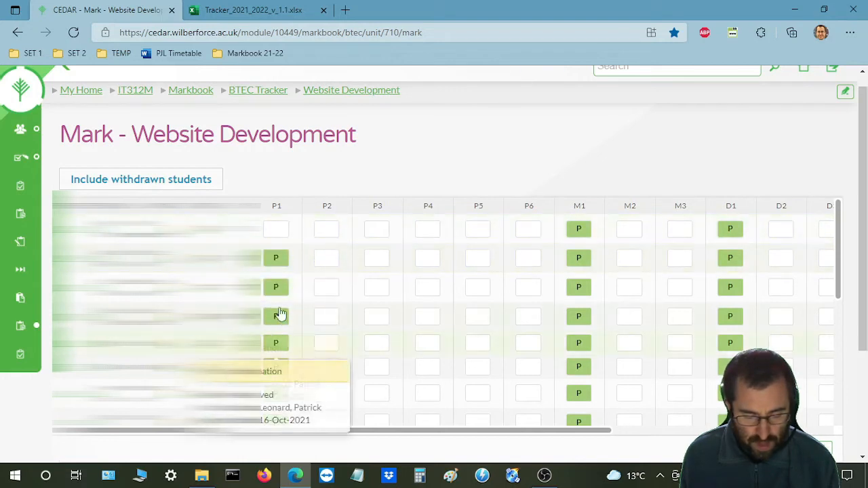
pyautogui.click(281, 232)
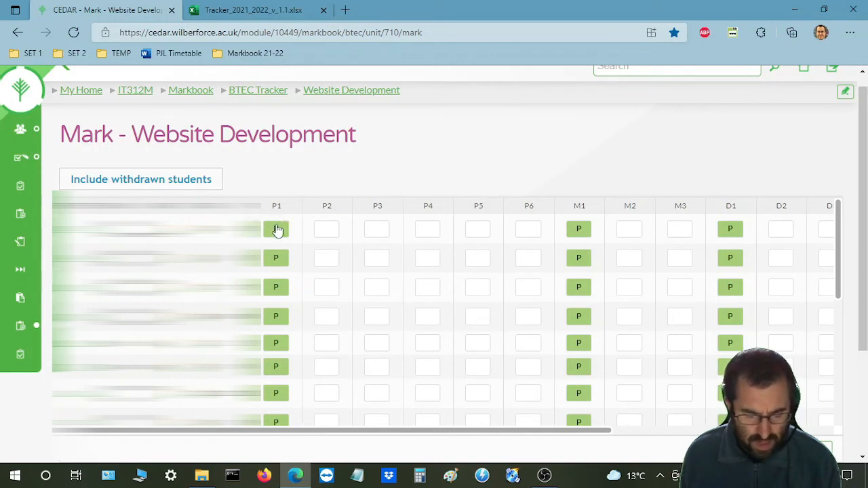
pyautogui.moveTo(277, 286)
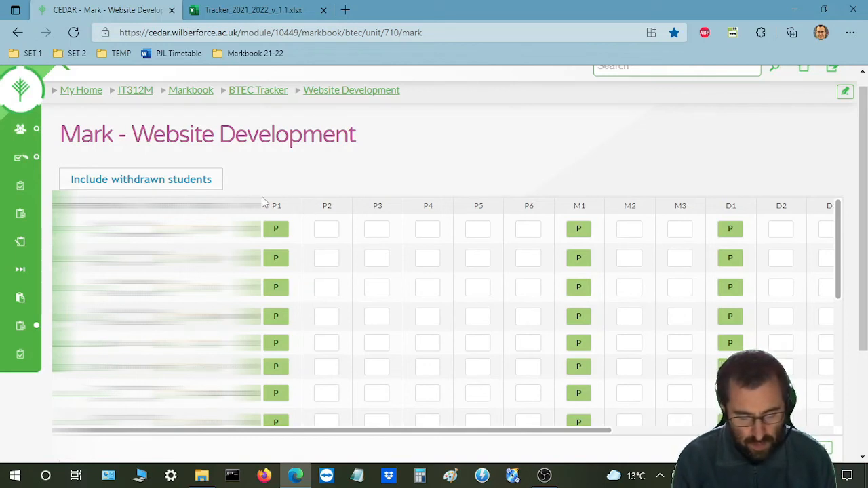
pyautogui.moveTo(280, 263)
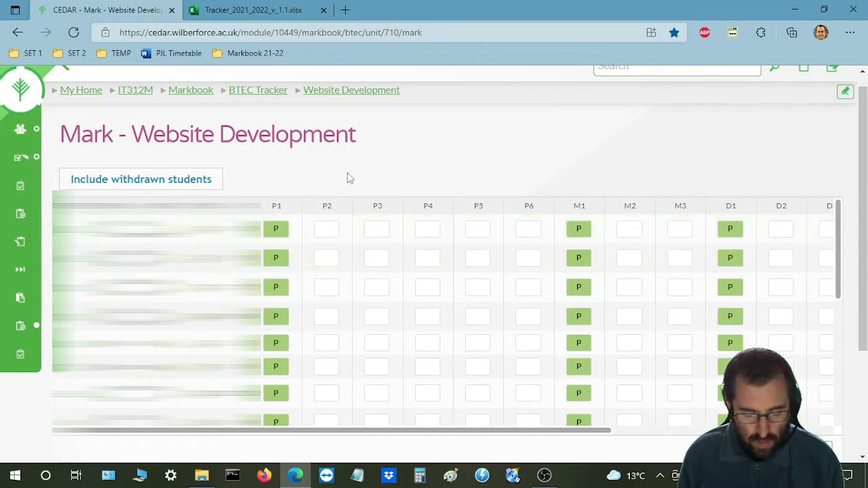
# Try cycling every student's P2 mark at once through the codes, including P, X, S and W, and reload the marking page without submitting
pyautogui.click(326, 207)
pyautogui.click(326, 207)
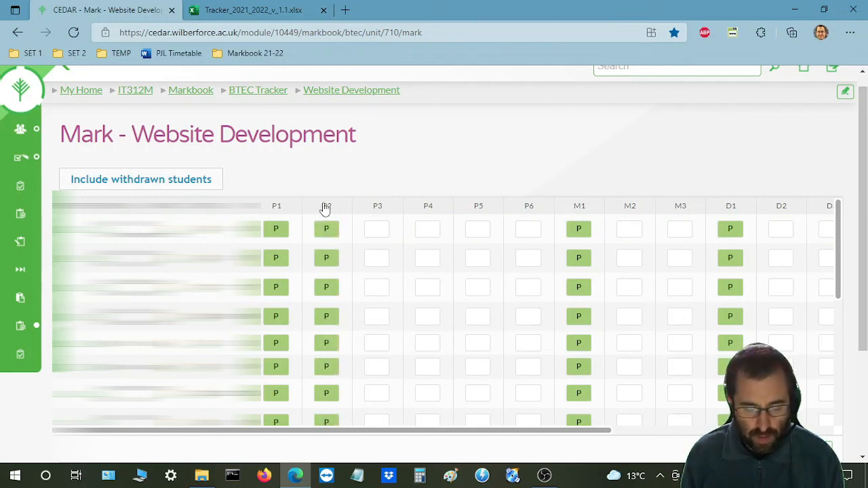
pyautogui.click(326, 207)
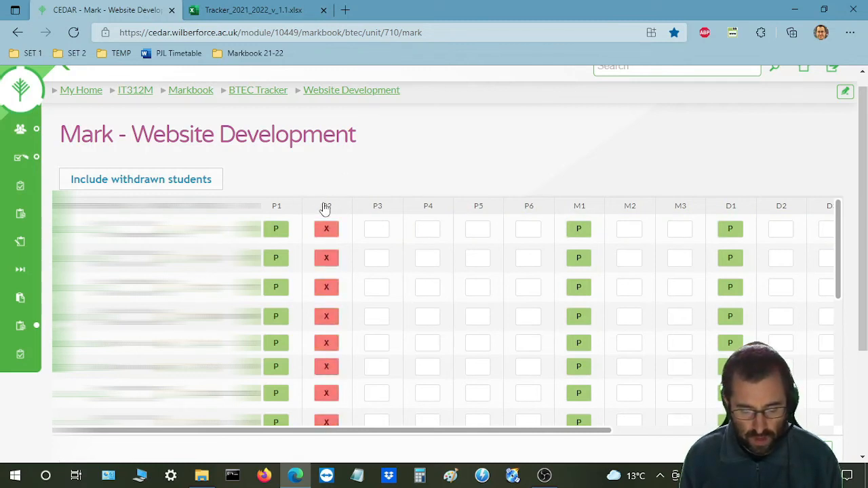
pyautogui.click(325, 207)
pyautogui.click(325, 207)
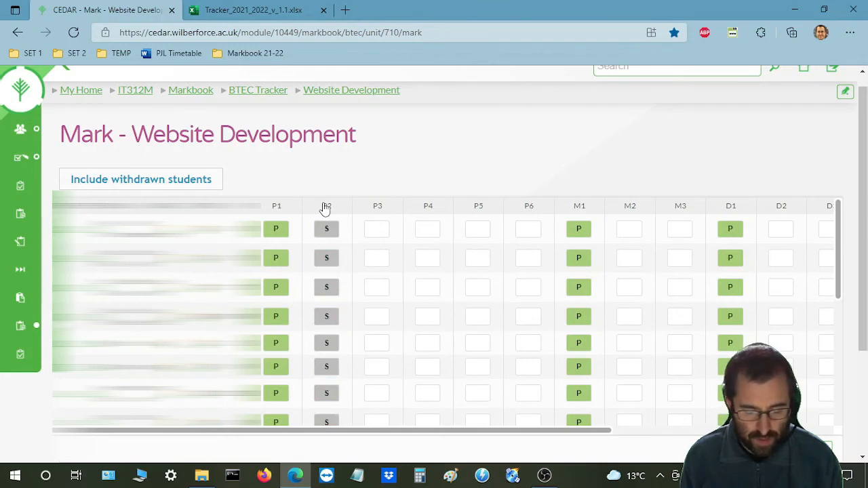
pyautogui.click(326, 207)
pyautogui.click(325, 207)
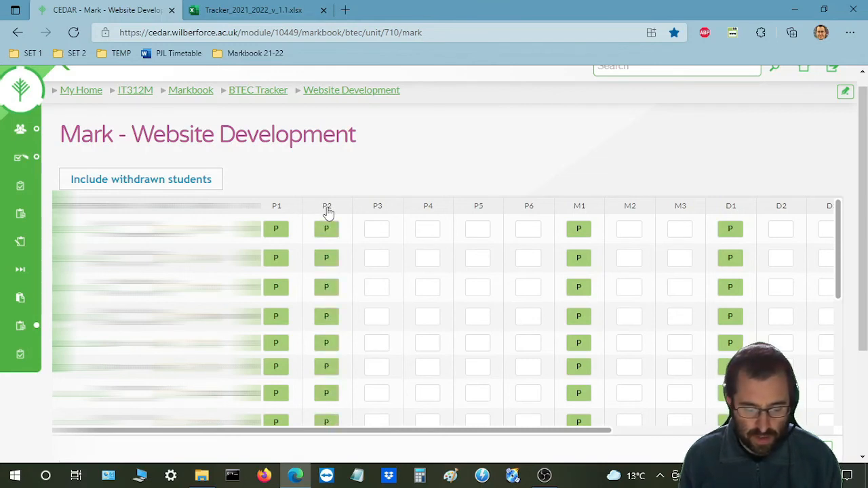
pyautogui.click(327, 208)
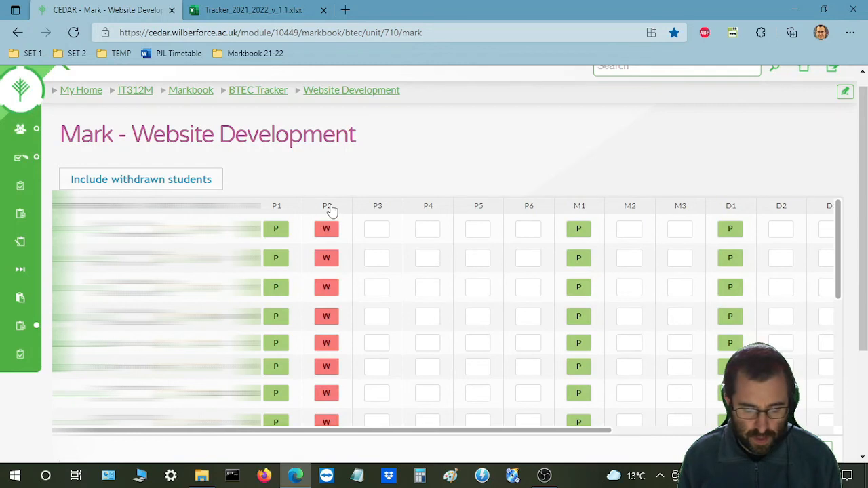
pyautogui.click(328, 208)
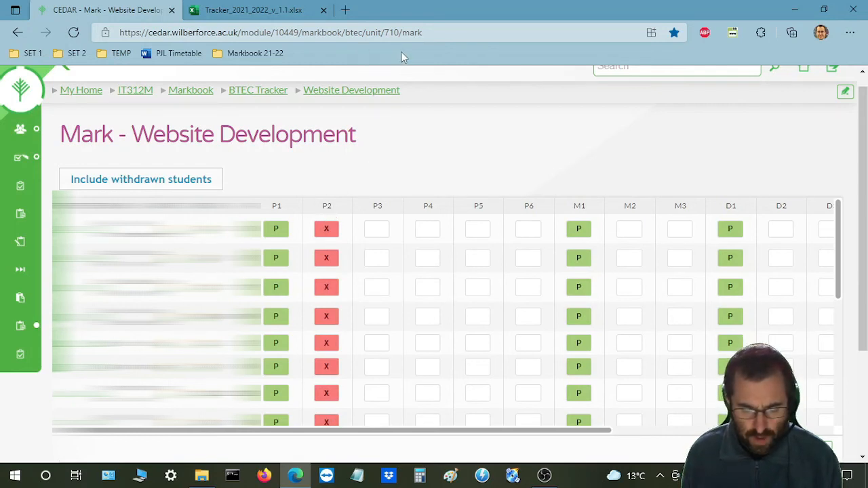
pyautogui.click(355, 32)
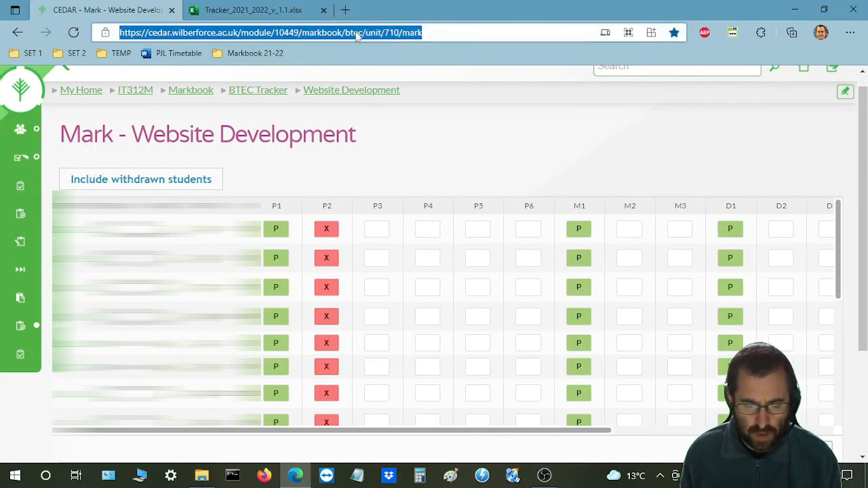
pyautogui.press('Return')
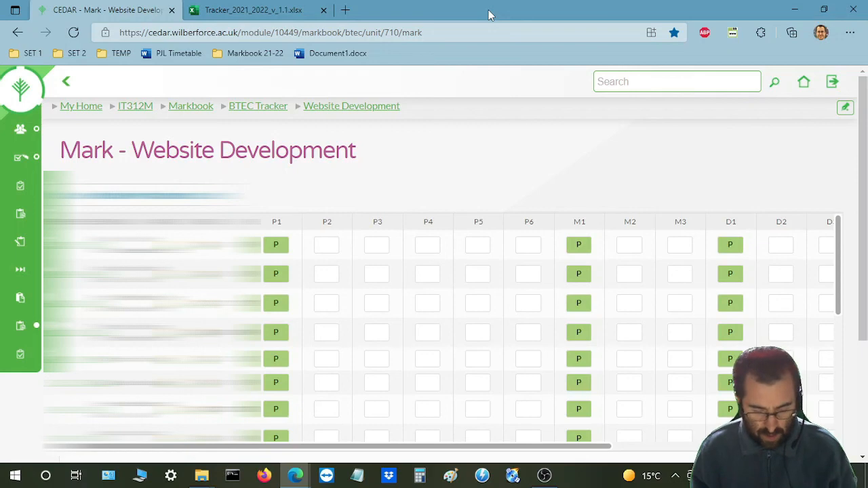
# Switch to the Document1 Word window and read the short link tiny.cc/chckuz
pyautogui.moveTo(299, 483)
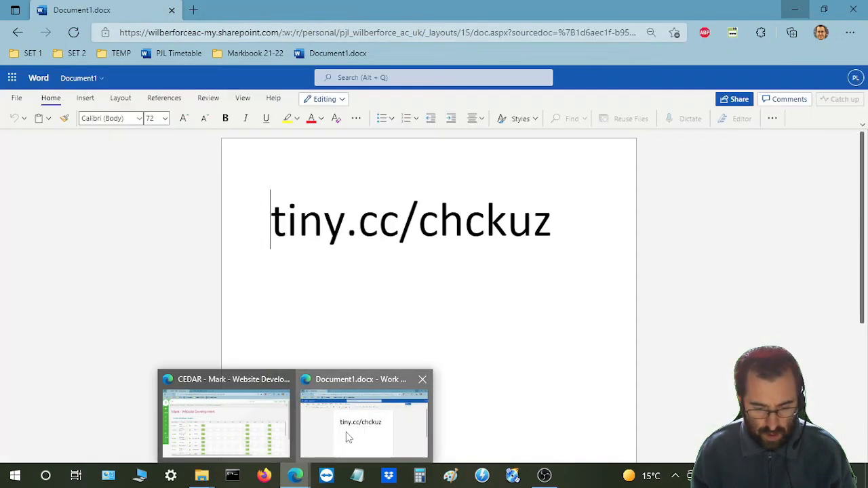
pyautogui.click(345, 435)
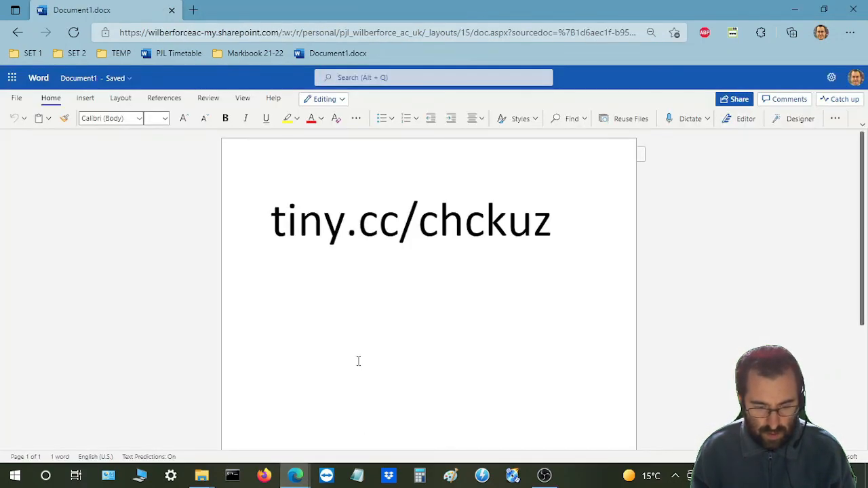
pyautogui.click(316, 237)
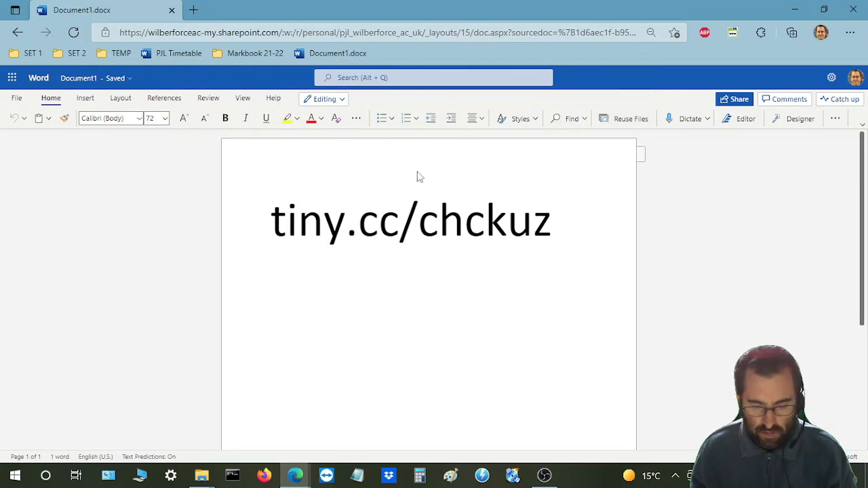
pyautogui.click(575, 230)
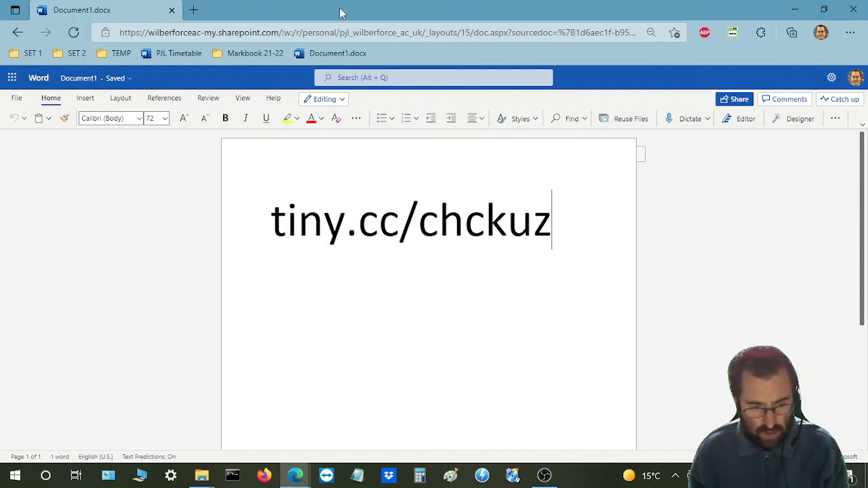
# Return to the CEDAR browser window and open tiny.cc/chckuz in a new tab to view the Auto Clicker page
pyautogui.click(795, 9)
pyautogui.hotkey('ctrl', 't')
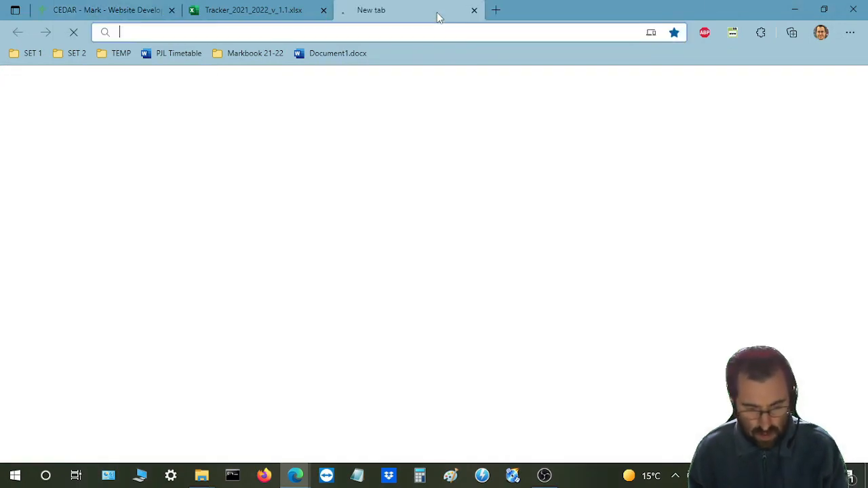
pyautogui.write('tiny.cc/chckuz')
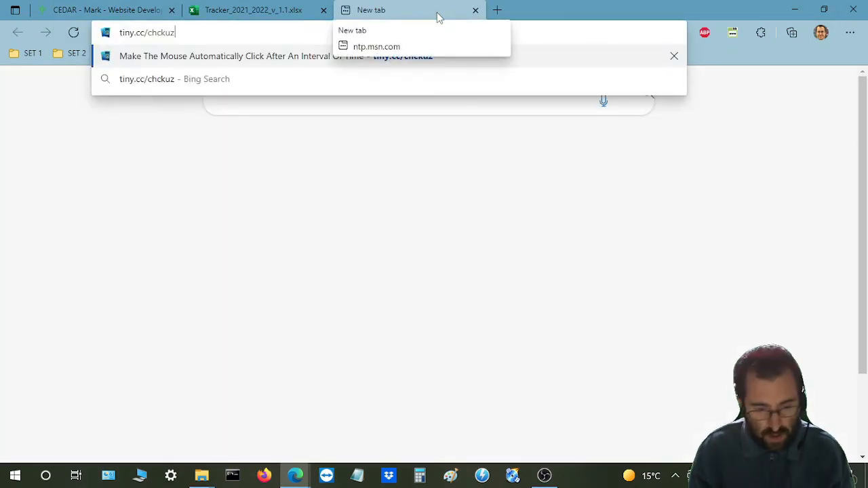
pyautogui.press('Return')
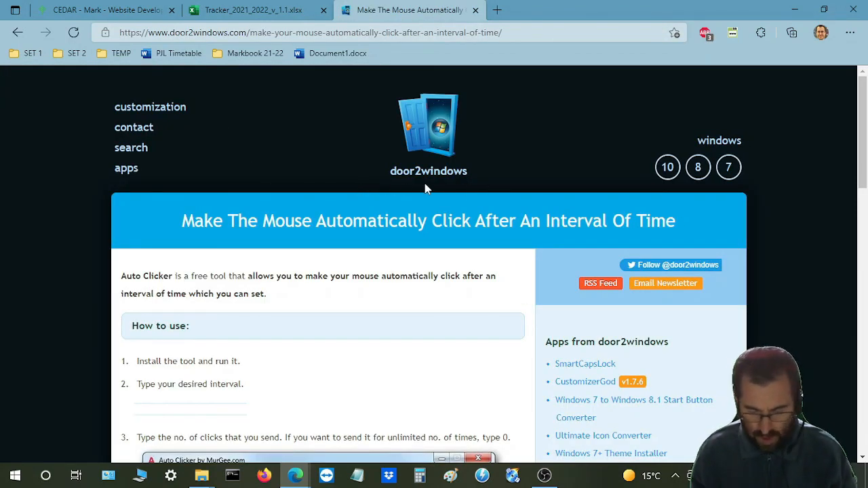
pyautogui.scroll(-1, 865, 124)
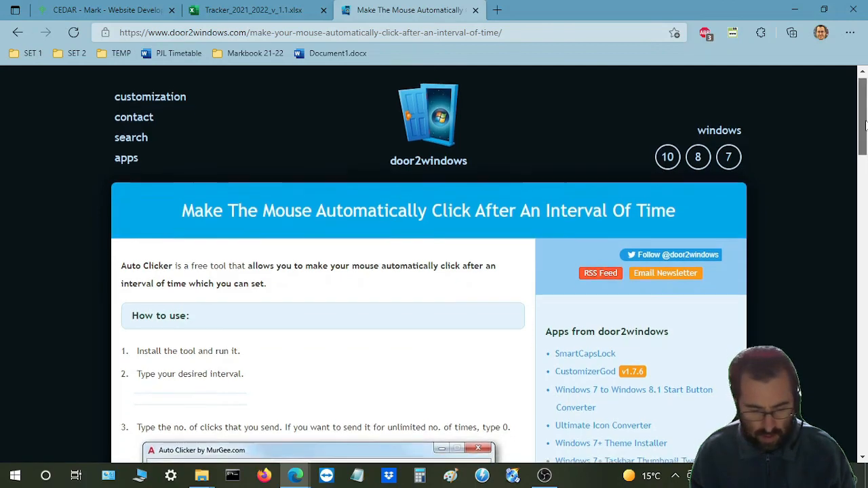